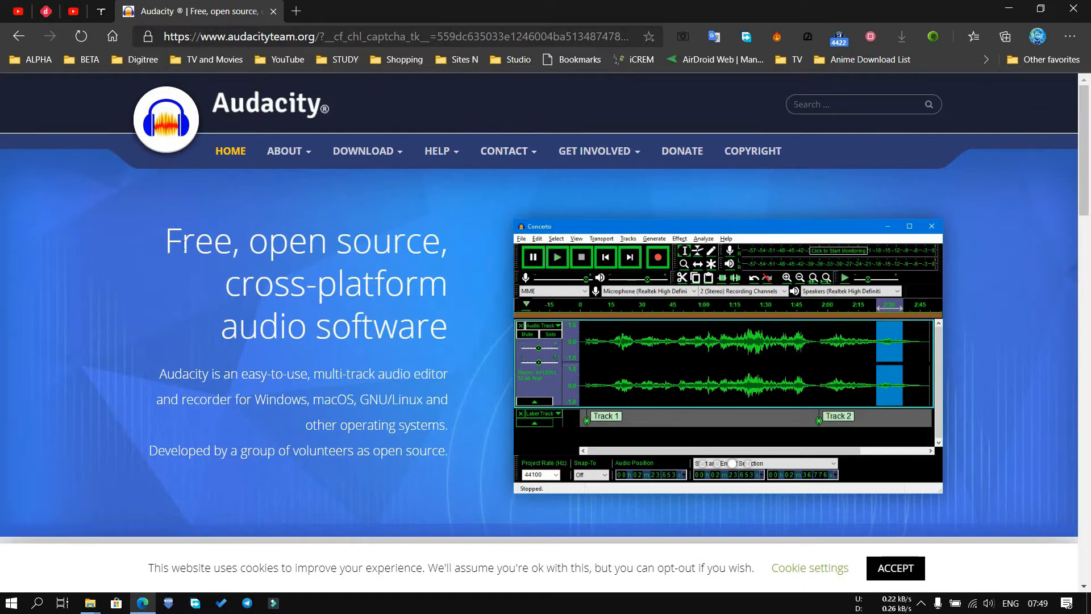
# Step: Look through the Audacity home page, including its feature overview and the download section
pyautogui.moveTo(339, 247); pyautogui.dragTo(463, 319)
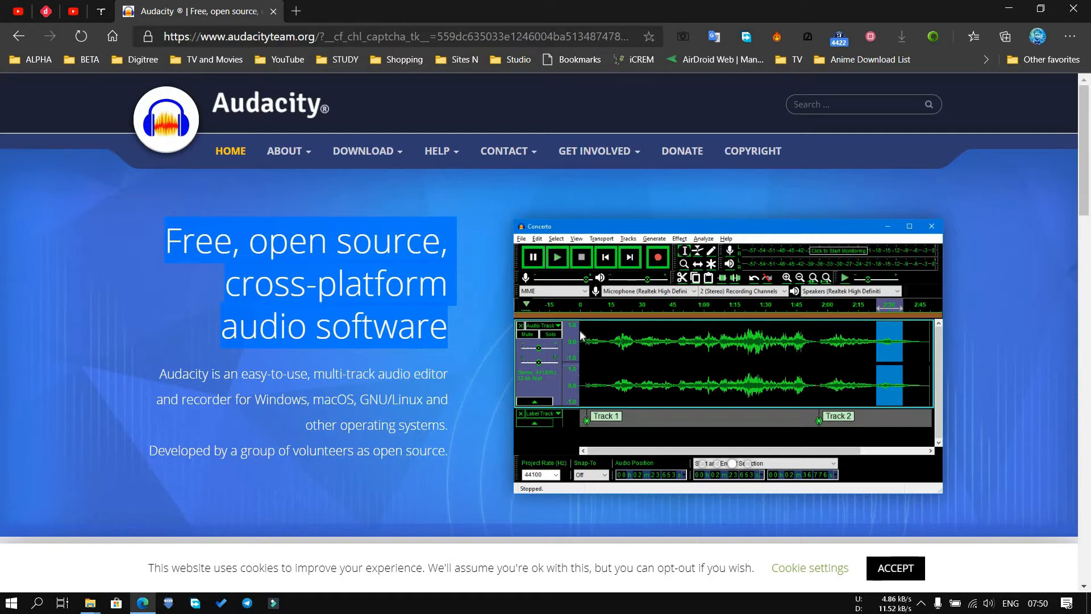
pyautogui.scroll(-10, 581, 332)
pyautogui.scroll(-12, 581, 336)
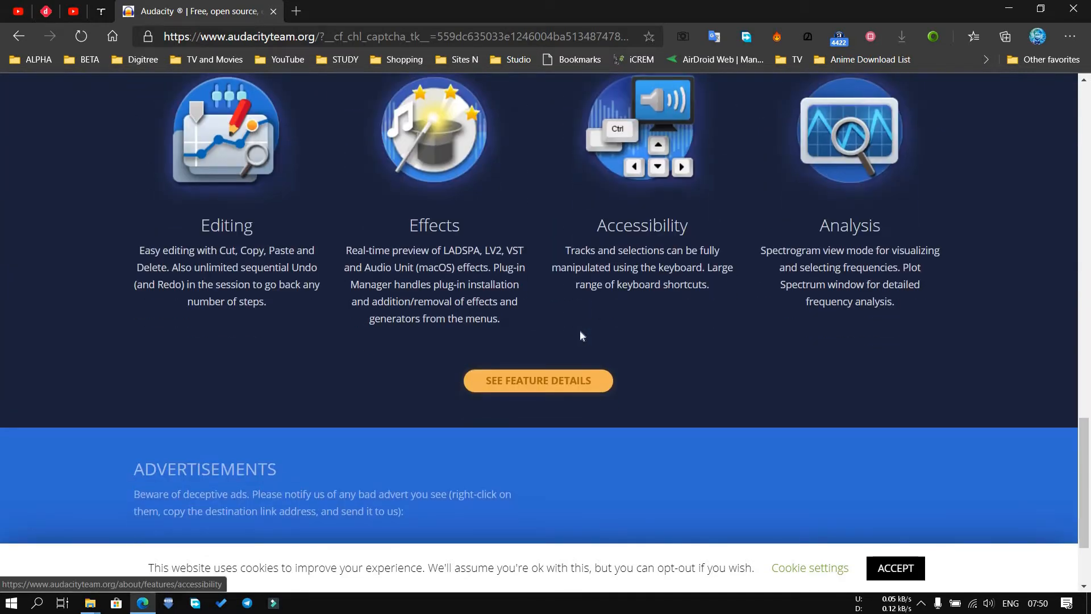
pyautogui.scroll(10, 581, 338)
pyautogui.scroll(8, 580, 334)
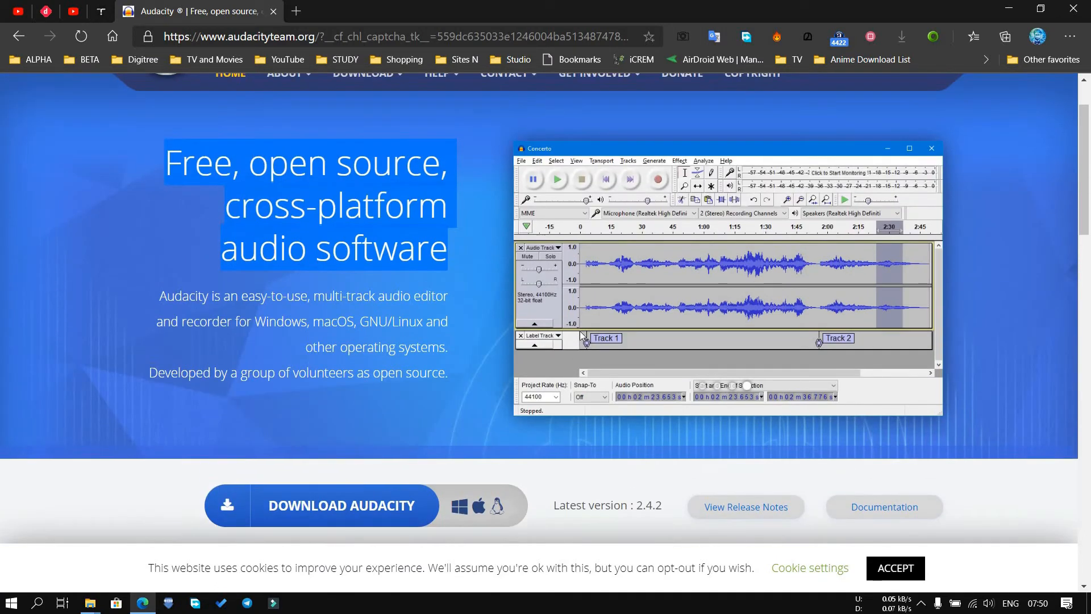
pyautogui.scroll(2, 580, 335)
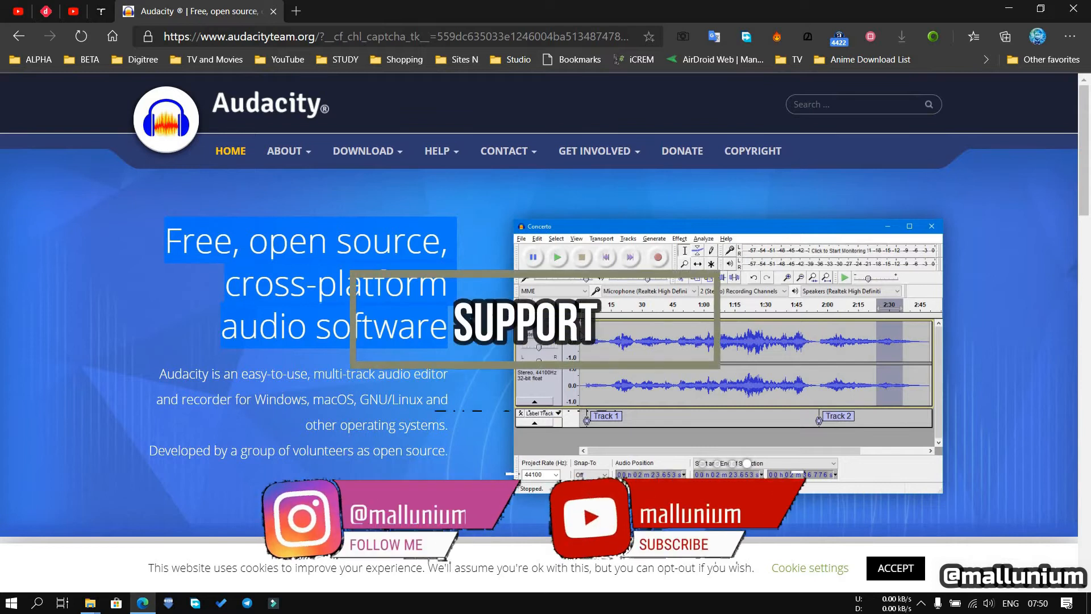
pyautogui.scroll(-10, 579, 323)
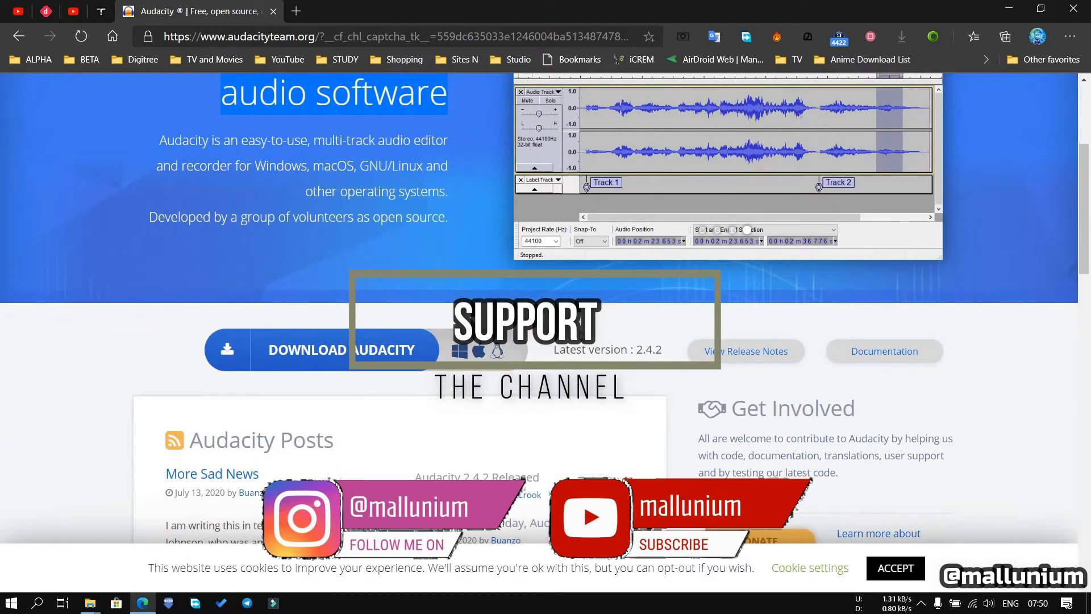
pyautogui.scroll(4, 526, 323)
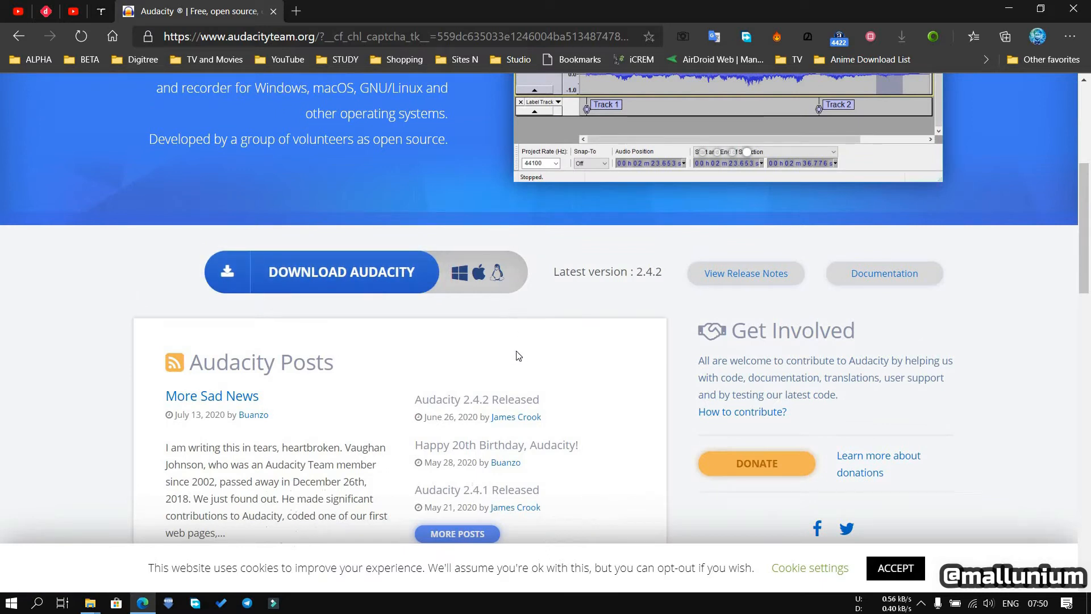
pyautogui.scroll(4, 519, 355)
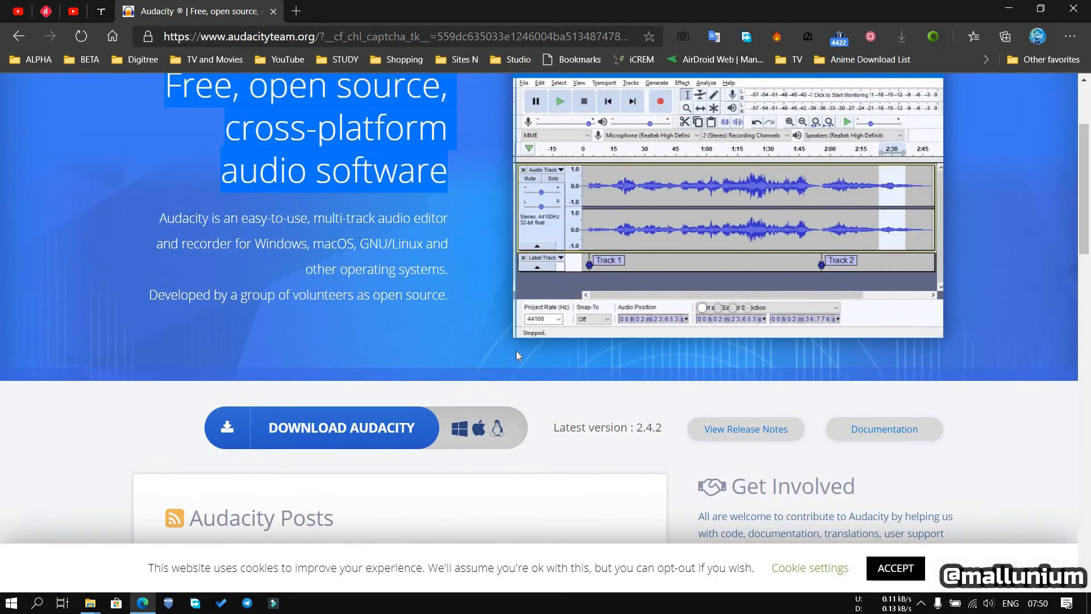
pyautogui.scroll(2, 517, 355)
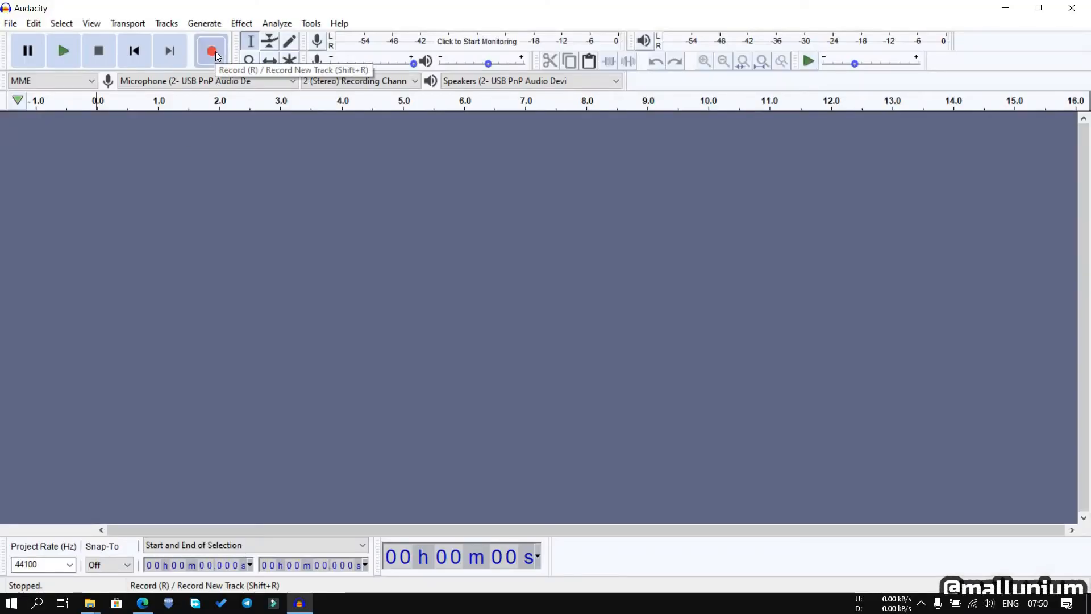
# Step: Record a stereo microphone track about 8.7 seconds long and play it back
pyautogui.click(212, 51)
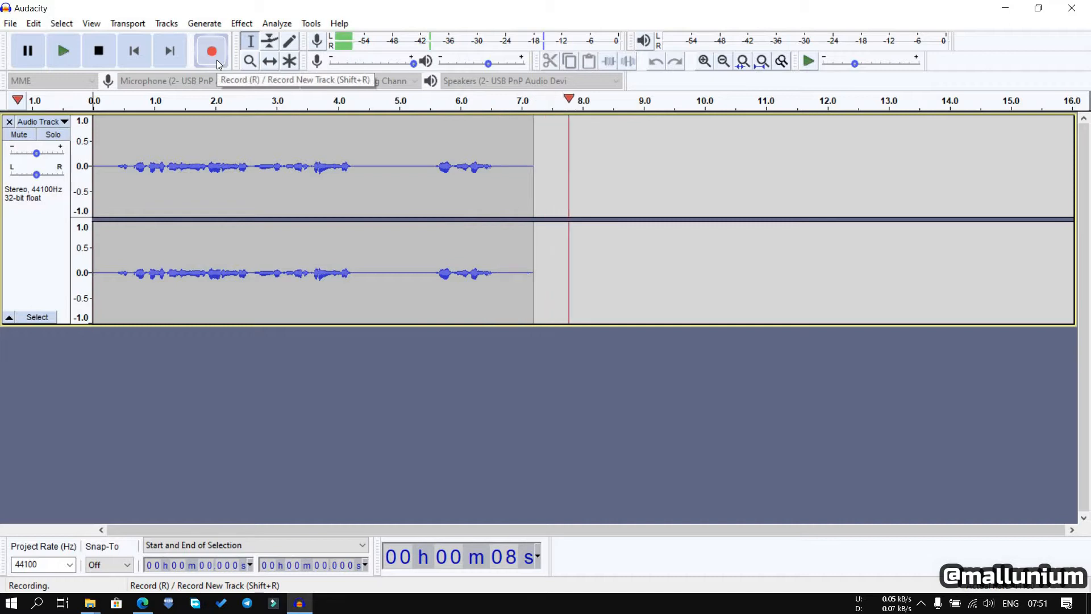
pyautogui.click(99, 54)
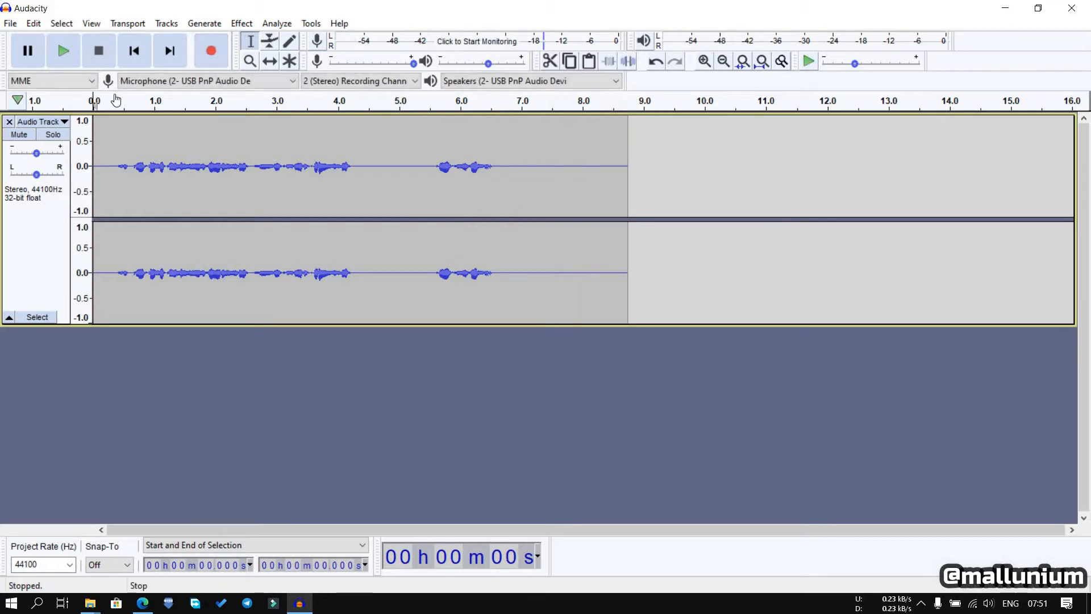
pyautogui.click(86, 53)
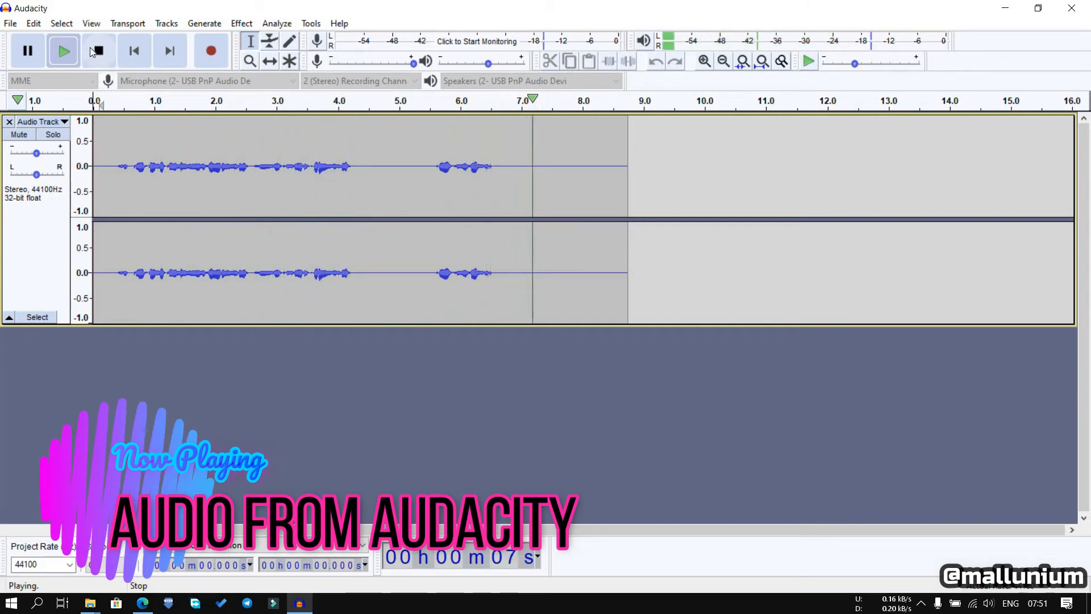
pyautogui.click(94, 50)
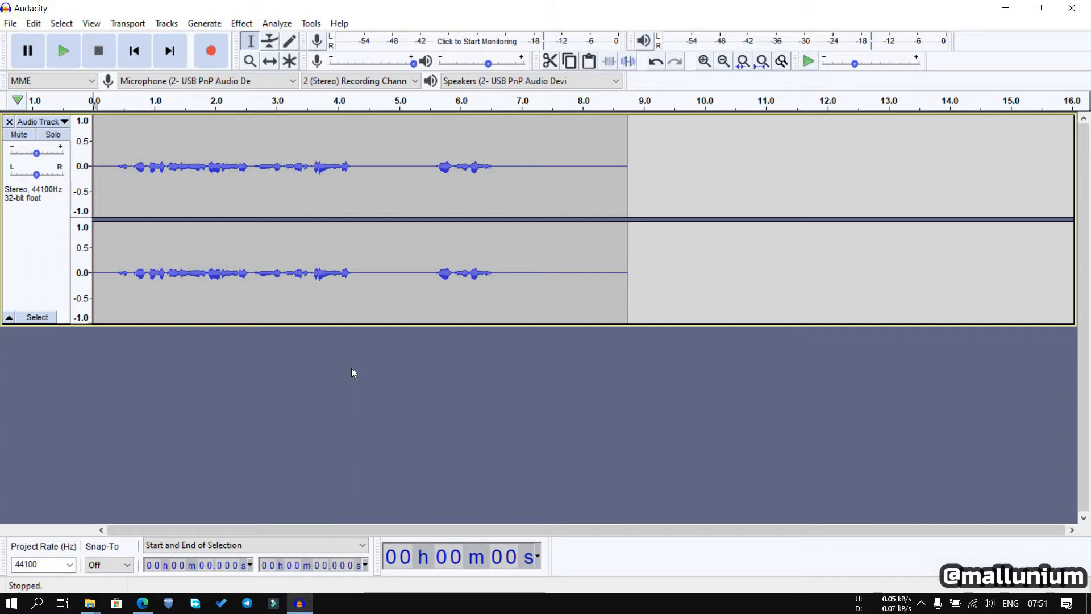
# Step: Select nearly the whole recording and examine the list of available effects without applying one
pyautogui.moveTo(108, 156); pyautogui.dragTo(618, 173)
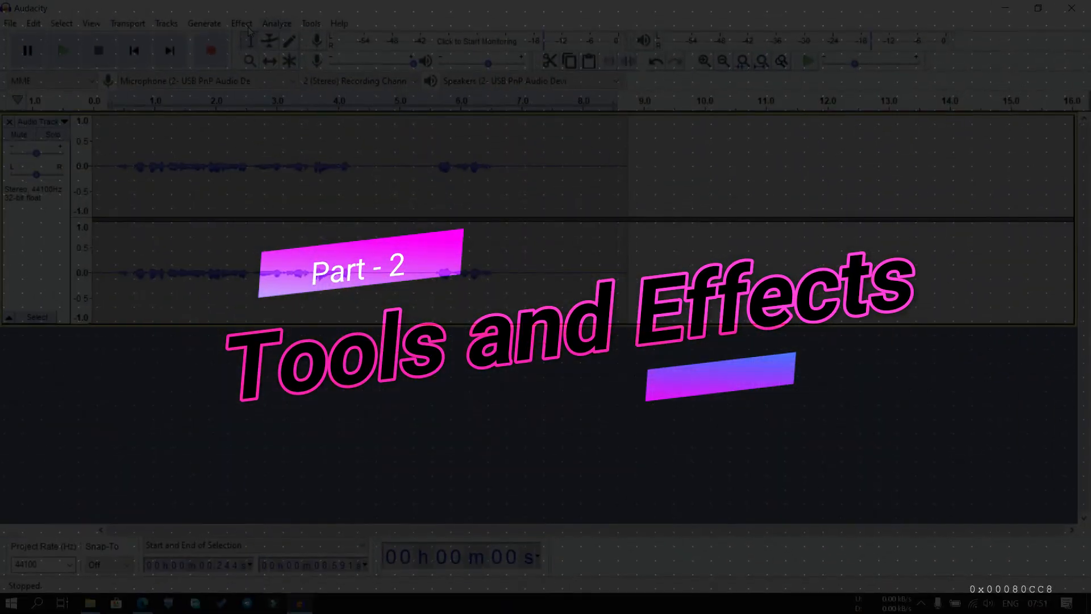
pyautogui.click(241, 23)
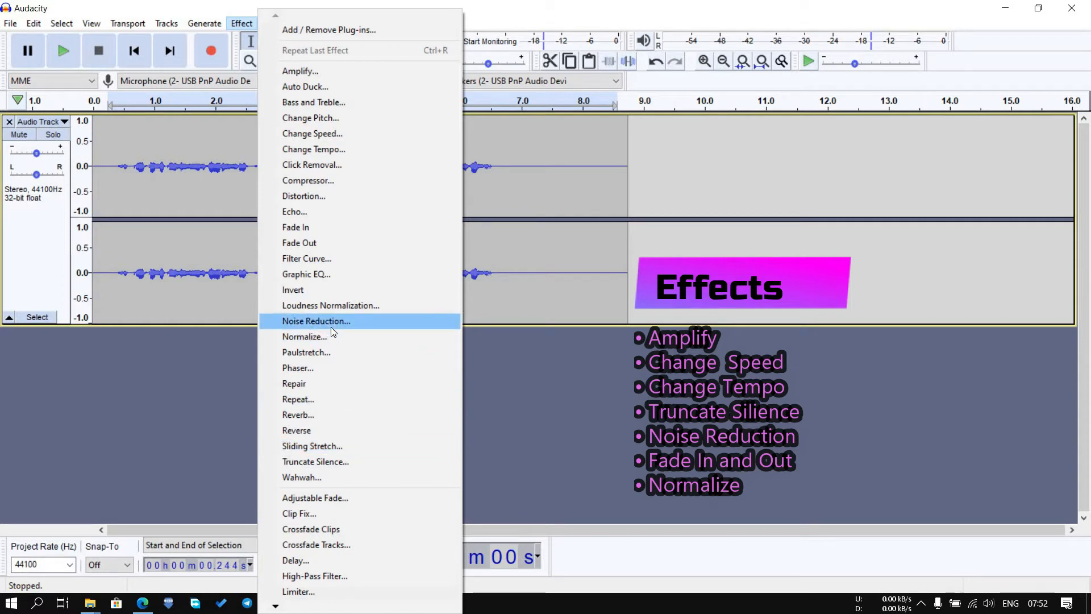
pyautogui.click(564, 404)
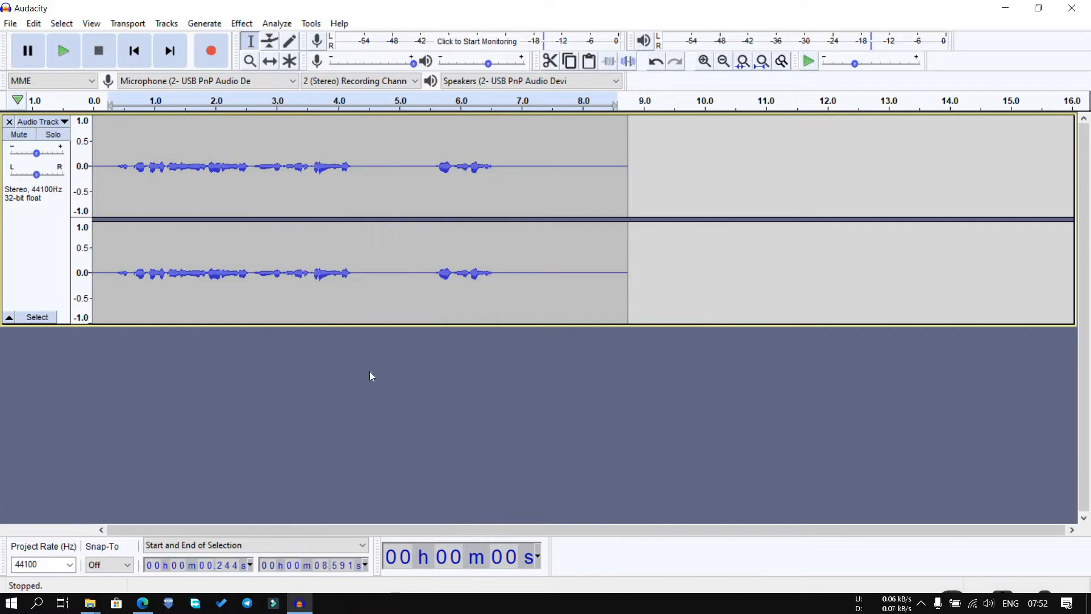
# Step: Try deleting the silent gap between about 4.35 and 5.50 seconds, and undo the deletion
pyautogui.click(397, 181)
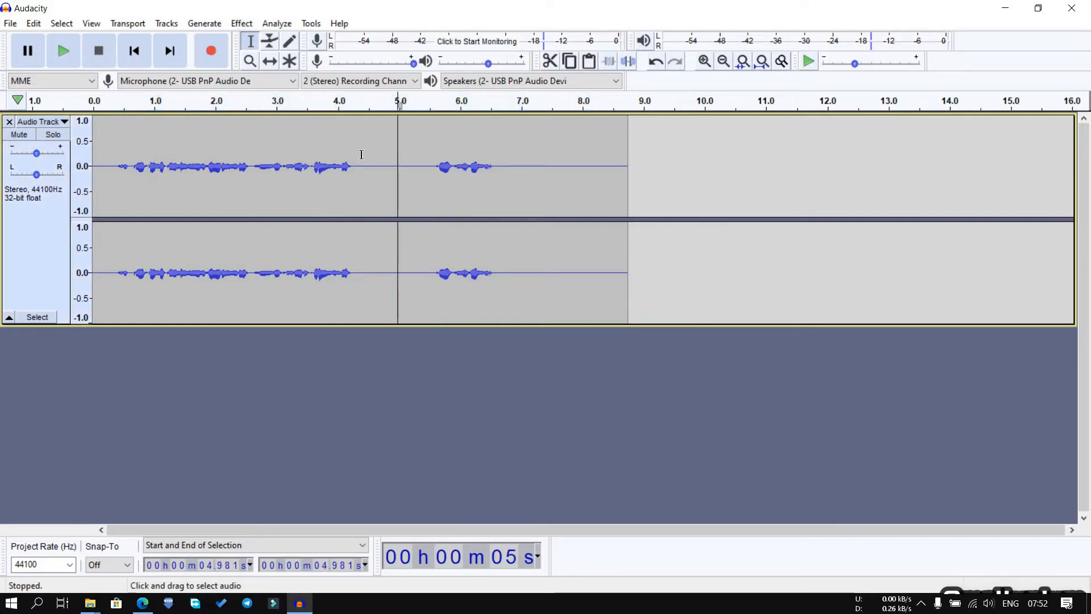
pyautogui.moveTo(359, 153); pyautogui.dragTo(429, 152)
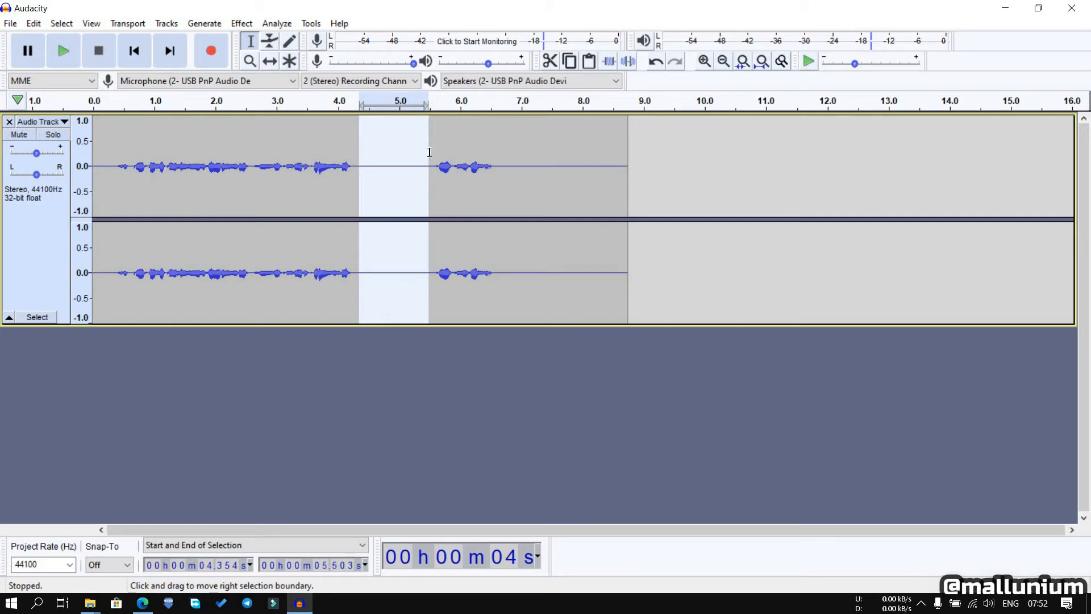
pyautogui.press('Delete')
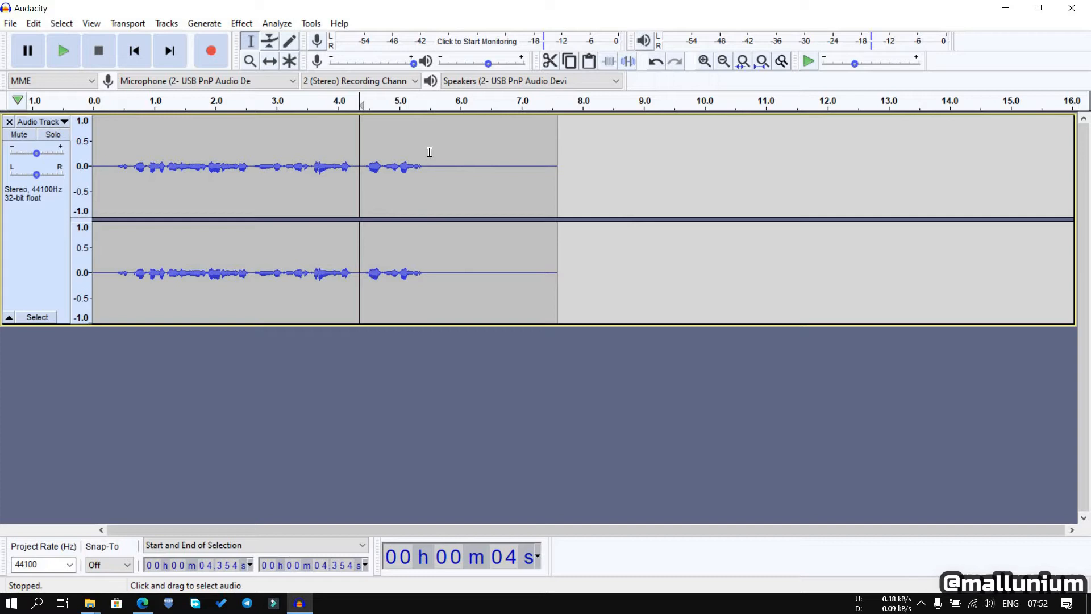
pyautogui.hotkey('ctrl', 'z')
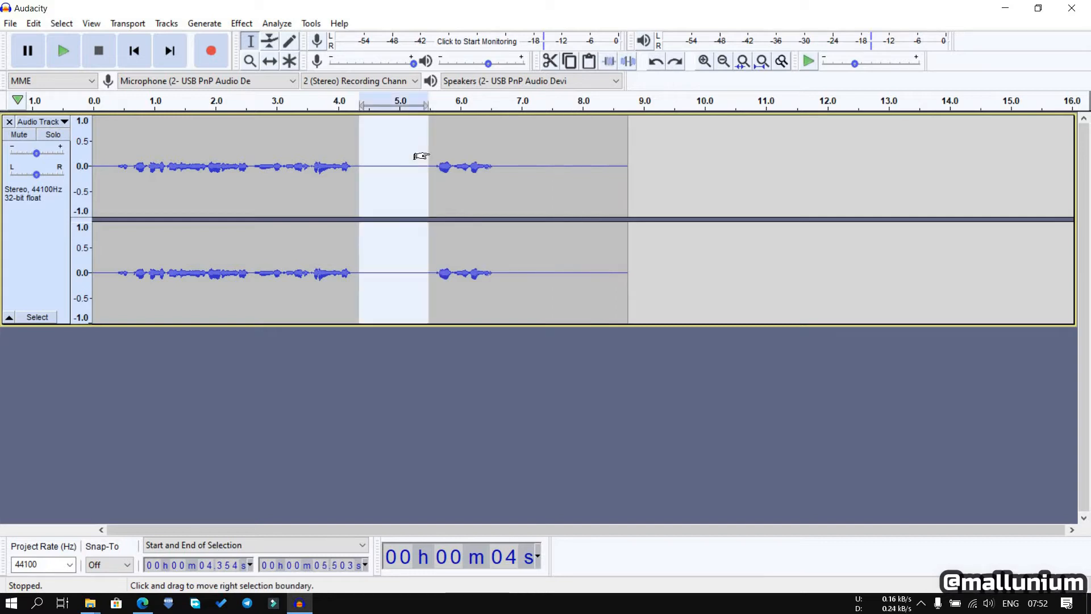
pyautogui.click(434, 370)
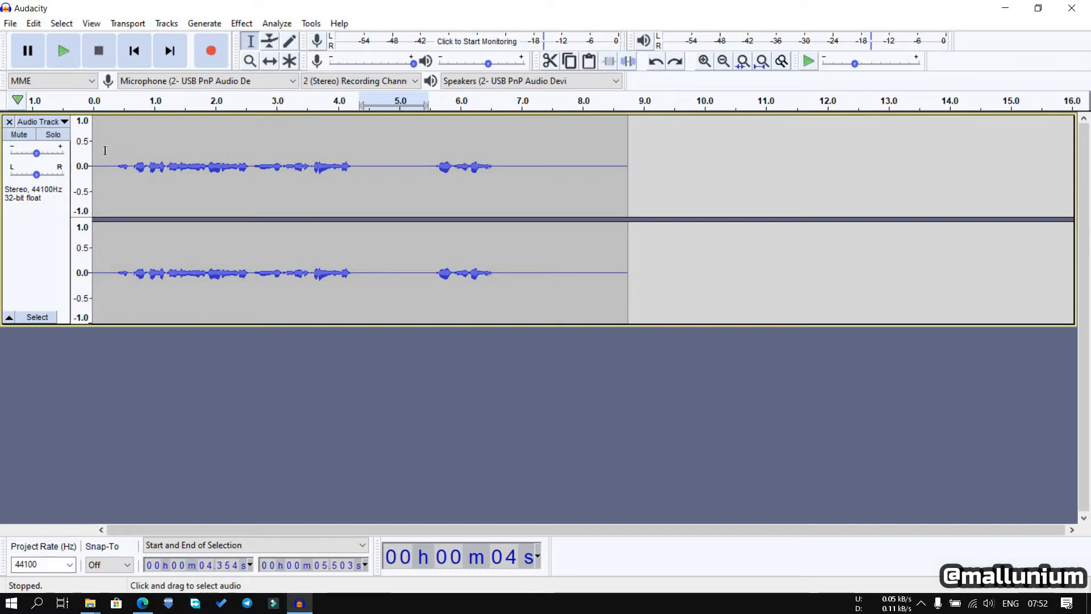
# Step: Amplify the recording from about 0.09 to 7.66 seconds by 11.2 dB, previewing the effect before applying it
pyautogui.moveTo(99, 151); pyautogui.dragTo(560, 168)
pyautogui.click(278, 23)
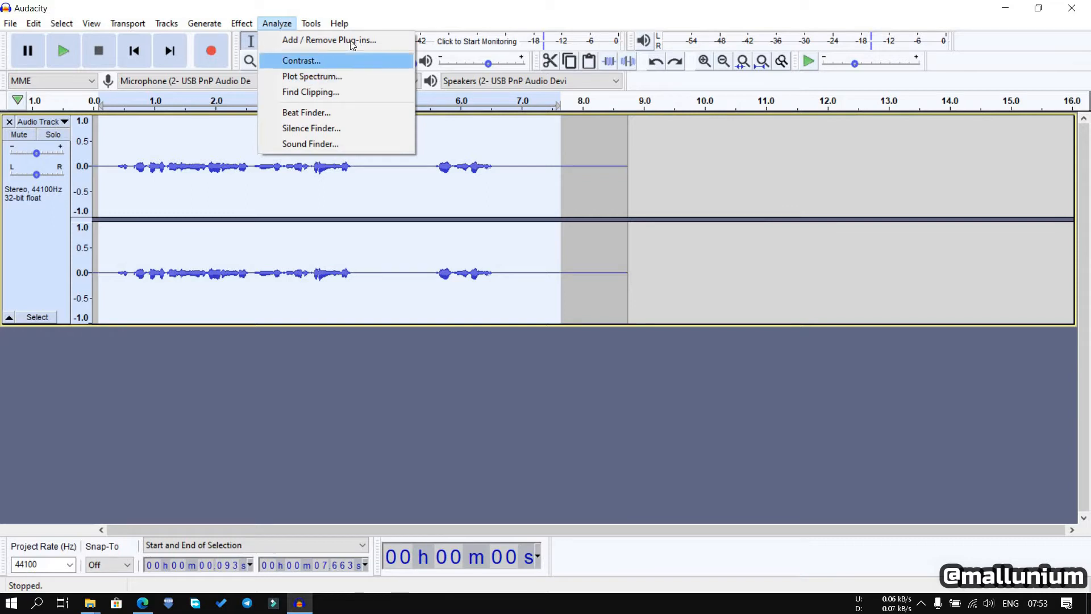
pyautogui.moveTo(237, 21)
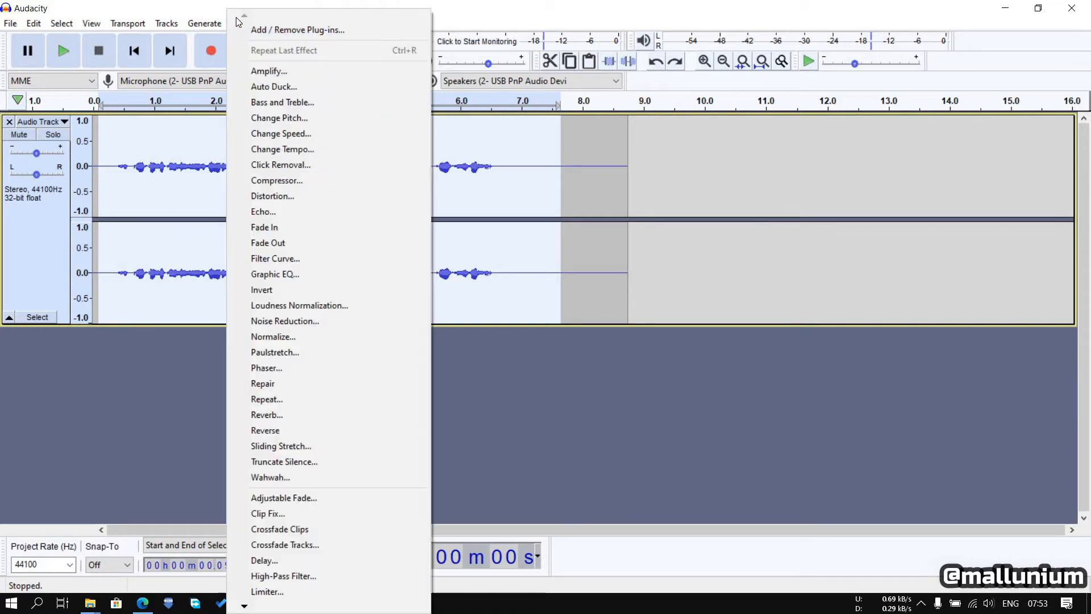
pyautogui.click(350, 77)
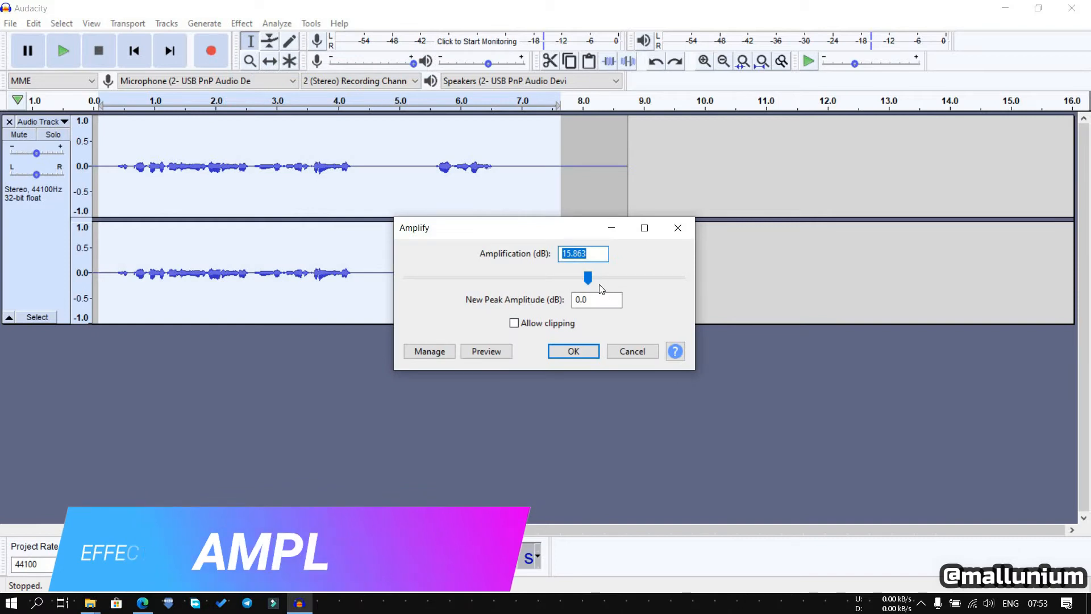
pyautogui.moveTo(587, 277); pyautogui.dragTo(597, 278)
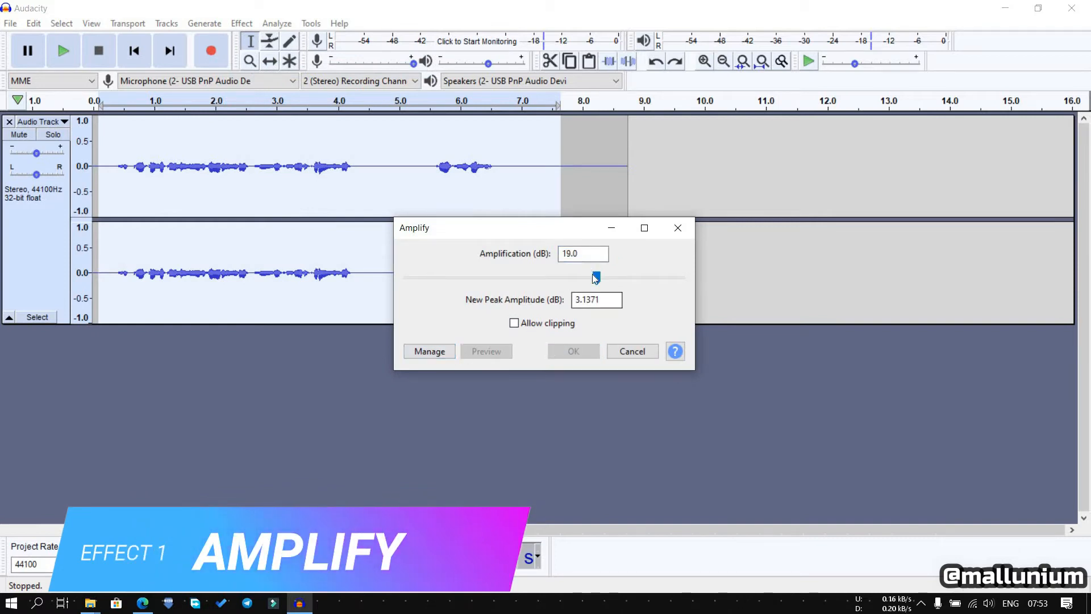
pyautogui.moveTo(585, 280)
pyautogui.mouseDown()
pyautogui.moveTo(573, 282)
pyautogui.moveTo(574, 317)
pyautogui.moveTo(576, 289)
pyautogui.mouseUp()
pyautogui.click(493, 349)
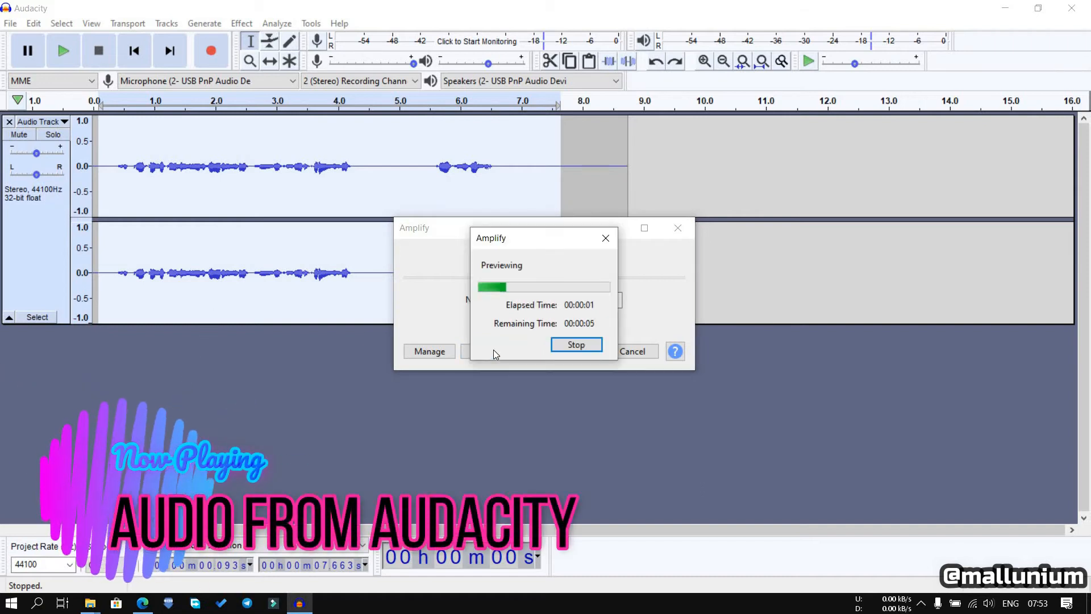
pyautogui.click(565, 348)
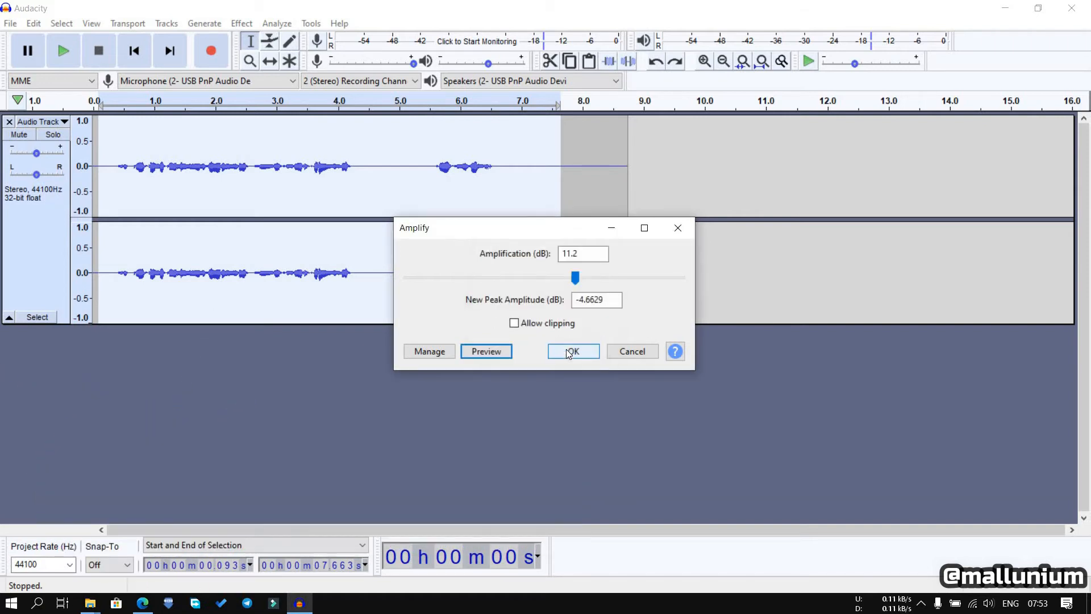
pyautogui.click(568, 352)
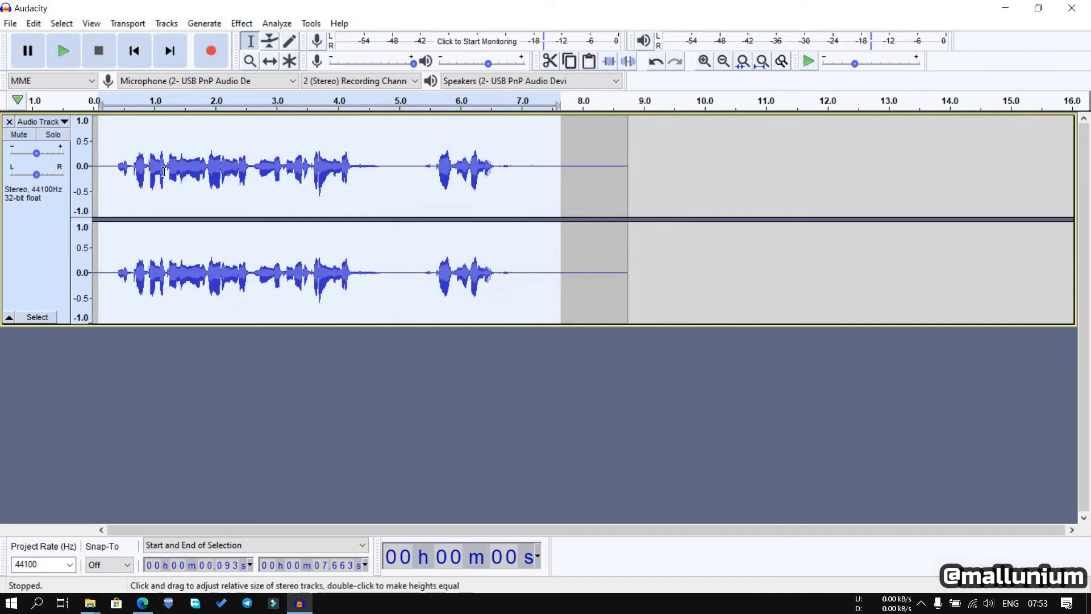
# Step: Stretch the recording from 0 to about 8.57 seconds to a length of 10 seconds with Change Tempo, and play it back
pyautogui.moveTo(95, 152); pyautogui.dragTo(618, 151)
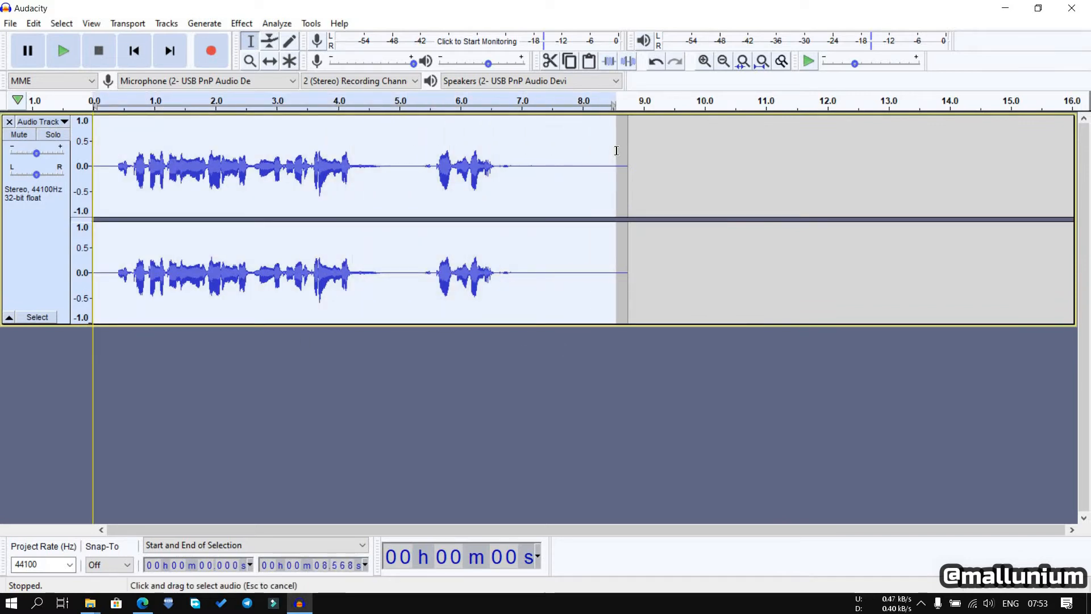
pyautogui.click(277, 24)
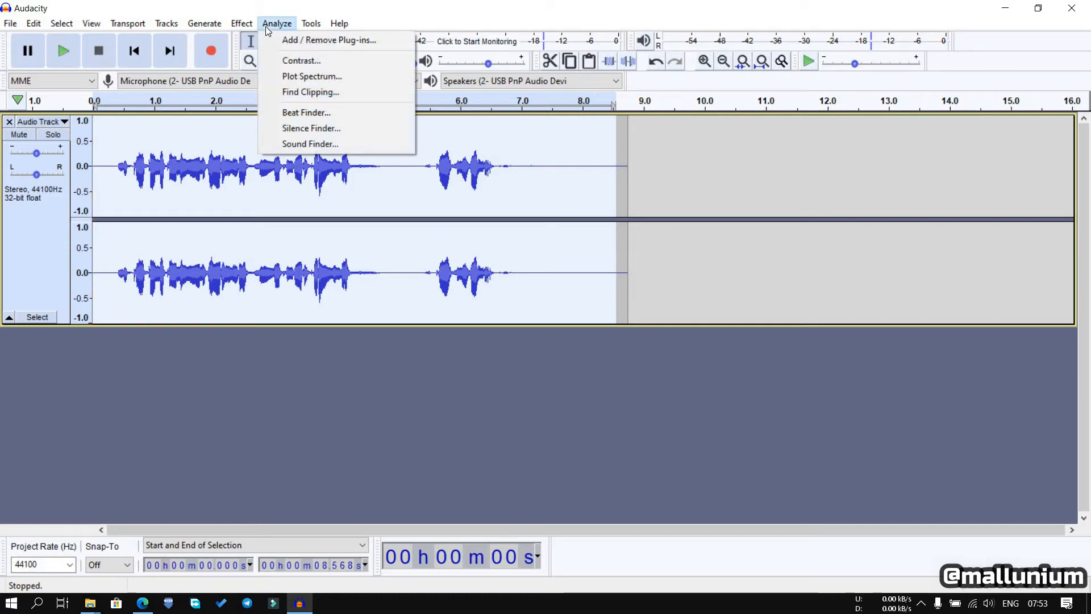
pyautogui.moveTo(243, 25)
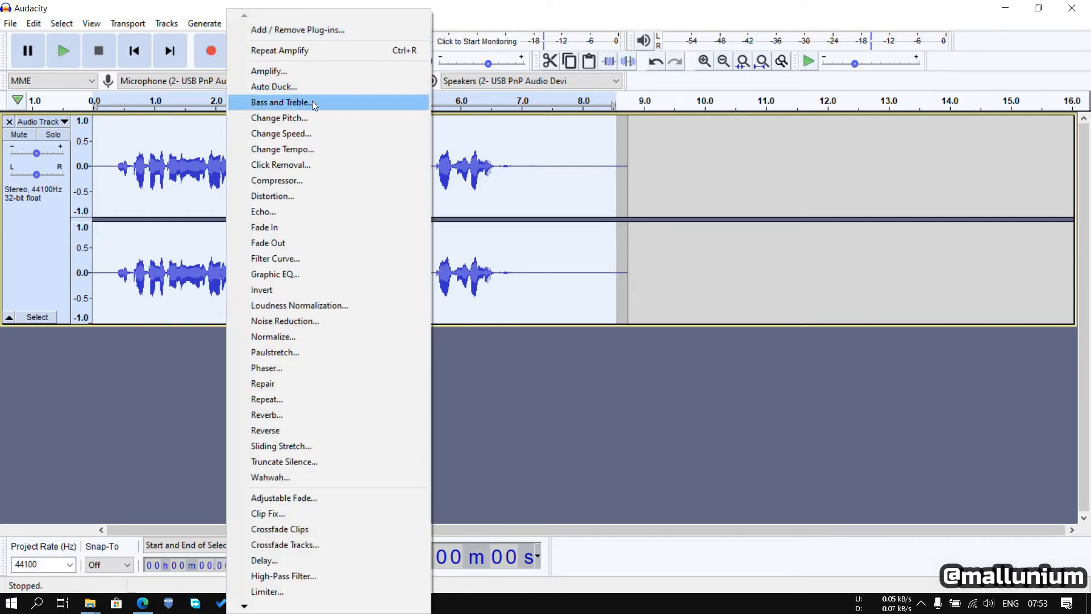
pyautogui.click(325, 146)
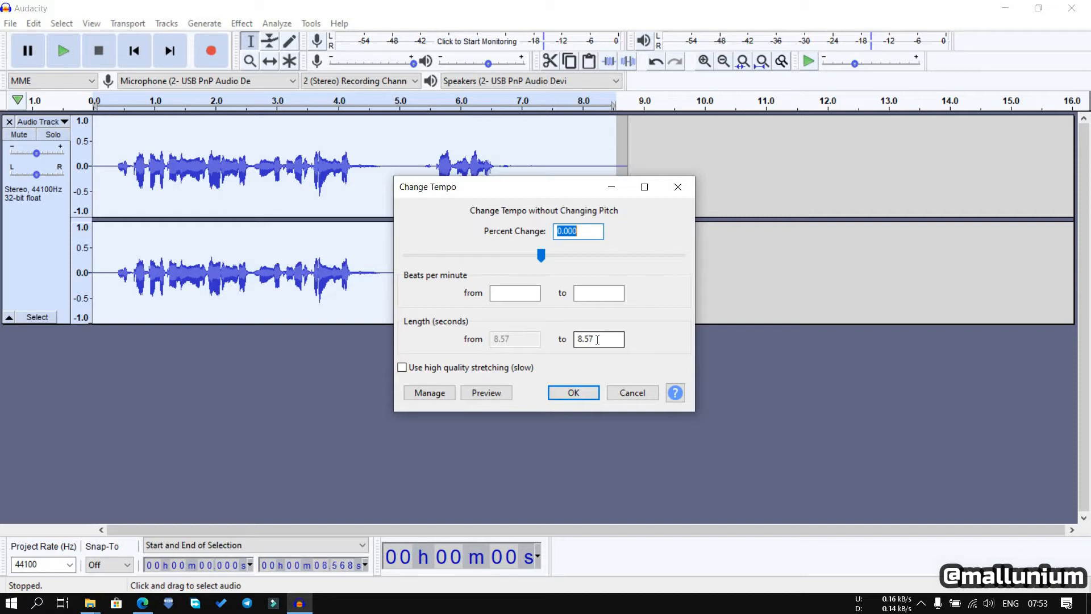
pyautogui.moveTo(597, 340); pyautogui.dragTo(570, 344)
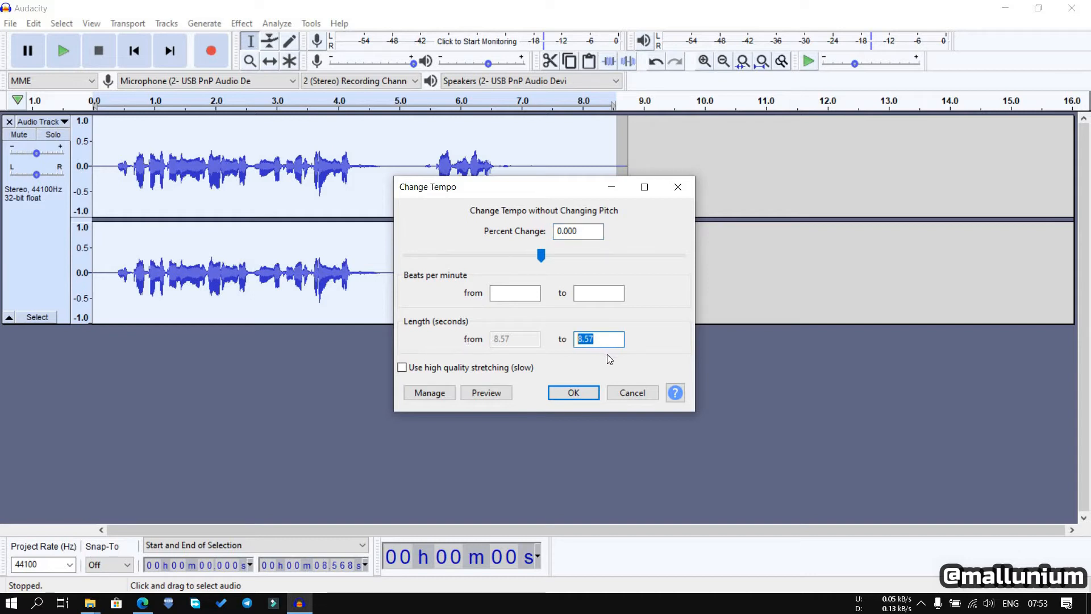
pyautogui.write('10')
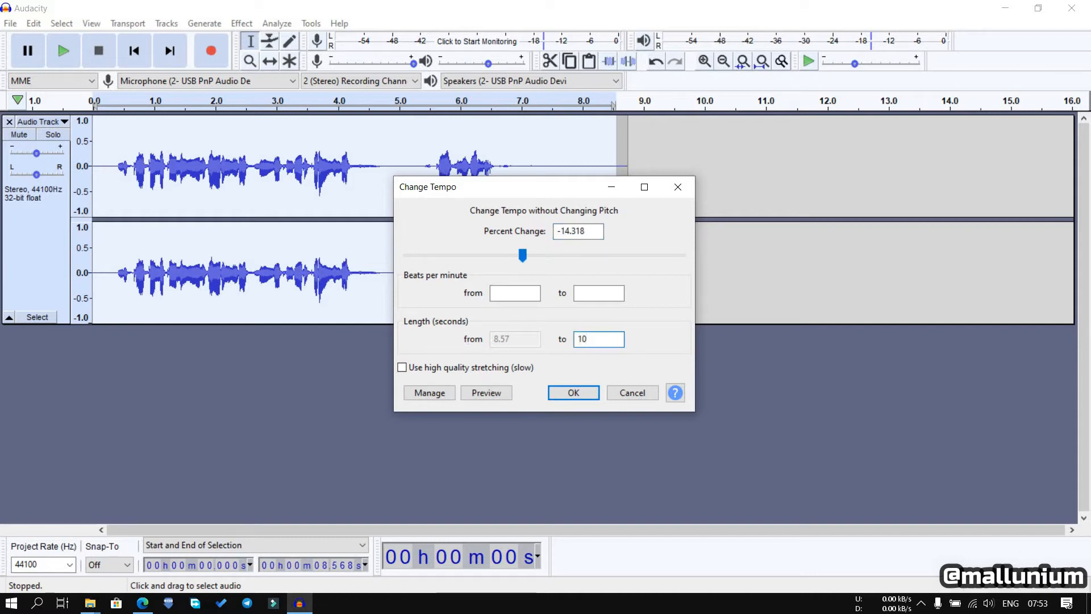
pyautogui.click(585, 395)
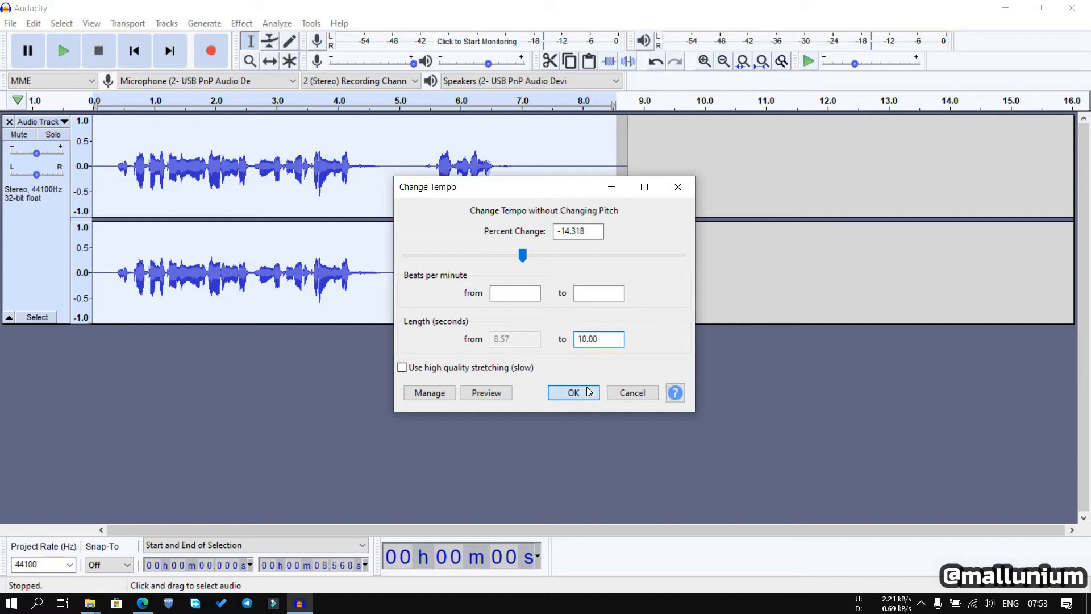
pyautogui.press('space')
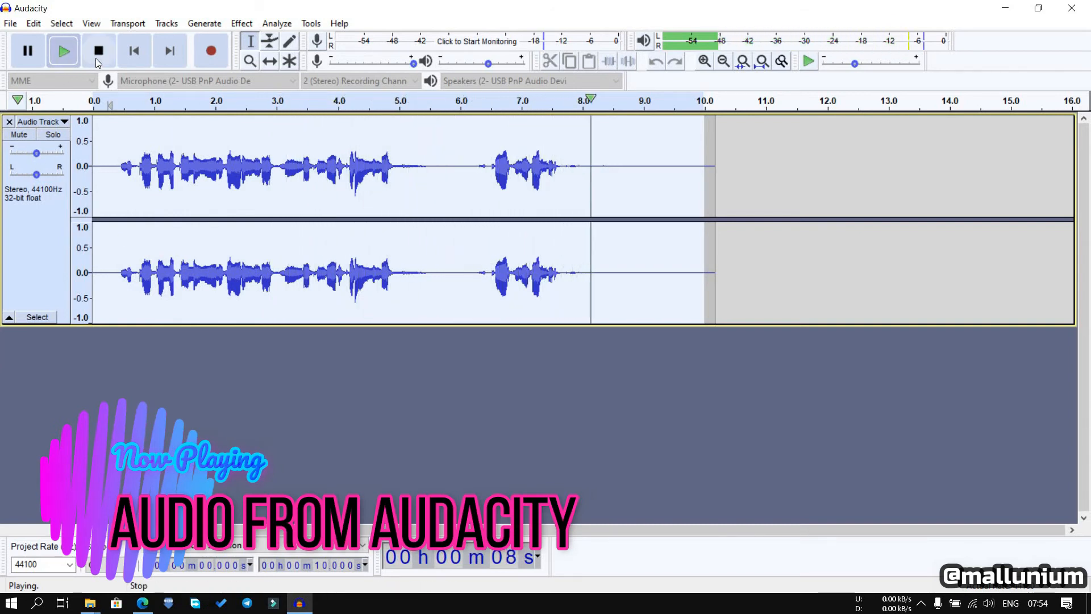
# Step: Stop the playback and undo the Change Tempo stretch
pyautogui.click(98, 50)
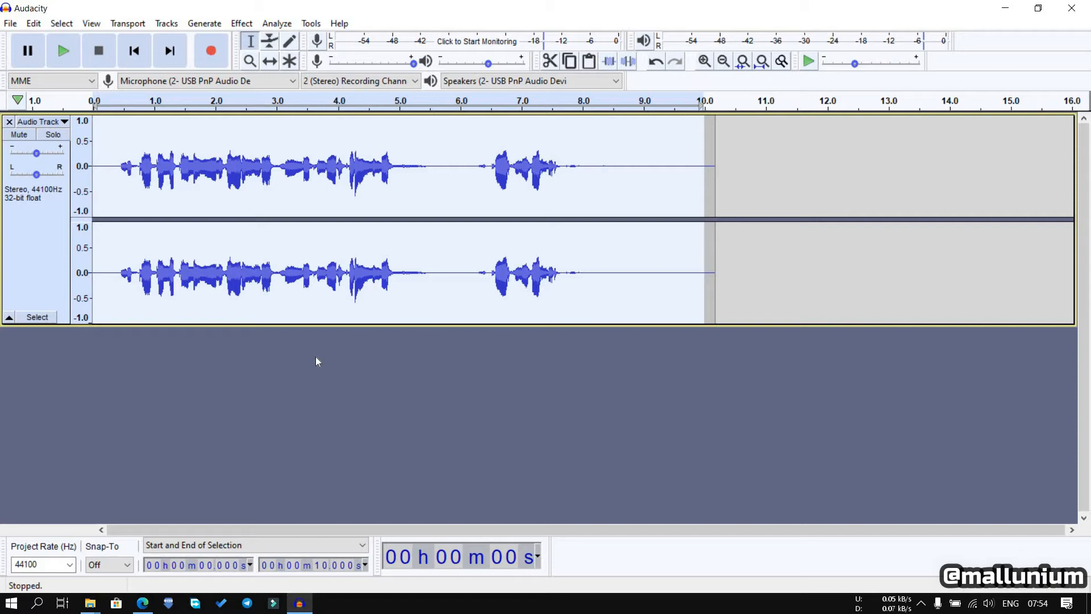
pyautogui.hotkey('ctrl', 'z')
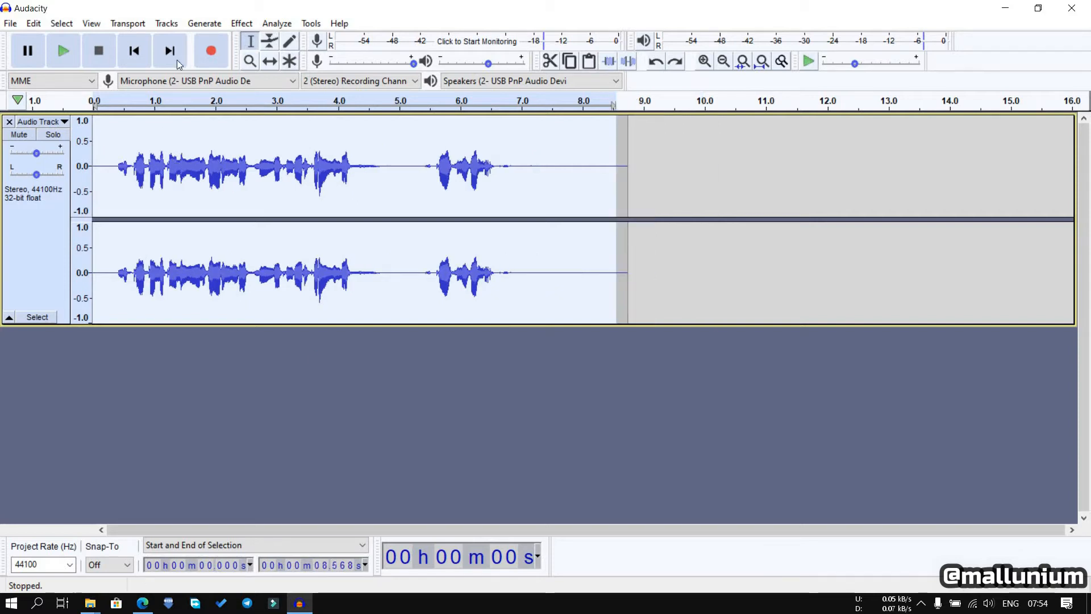
# Step: Slow the selected recording to a new length of 10.568 seconds with Change Speed, previewing the effect before applying it
pyautogui.click(284, 26)
pyautogui.press('Left')
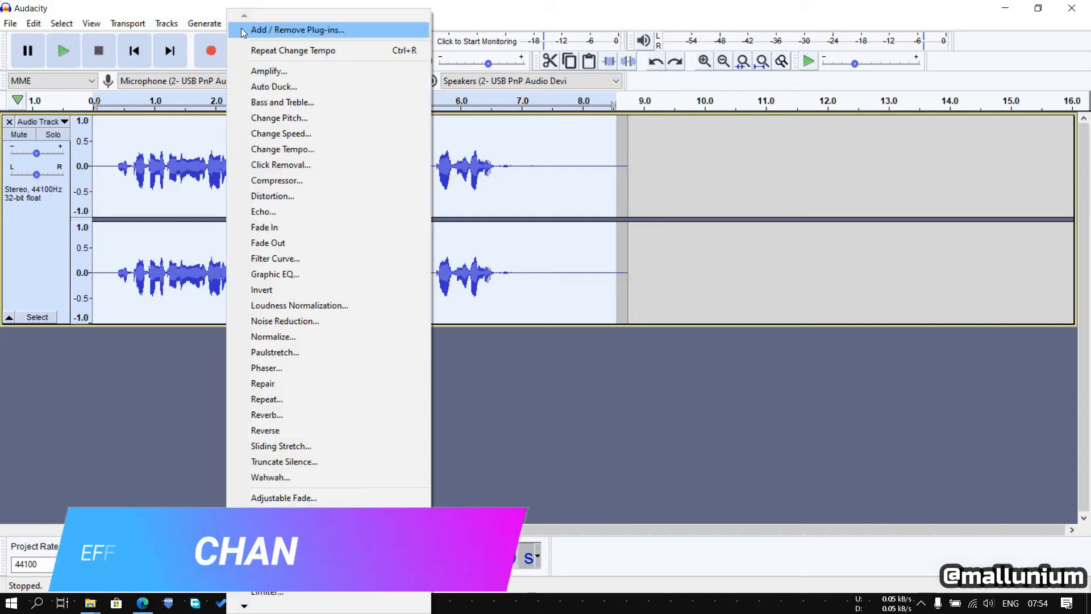
pyautogui.click(281, 133)
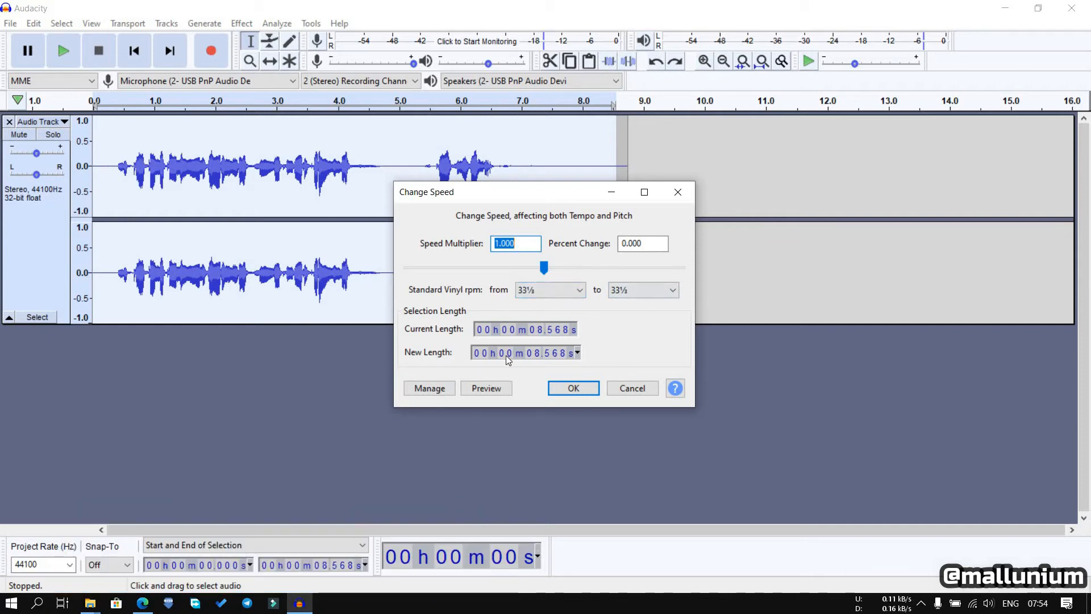
pyautogui.click(533, 351)
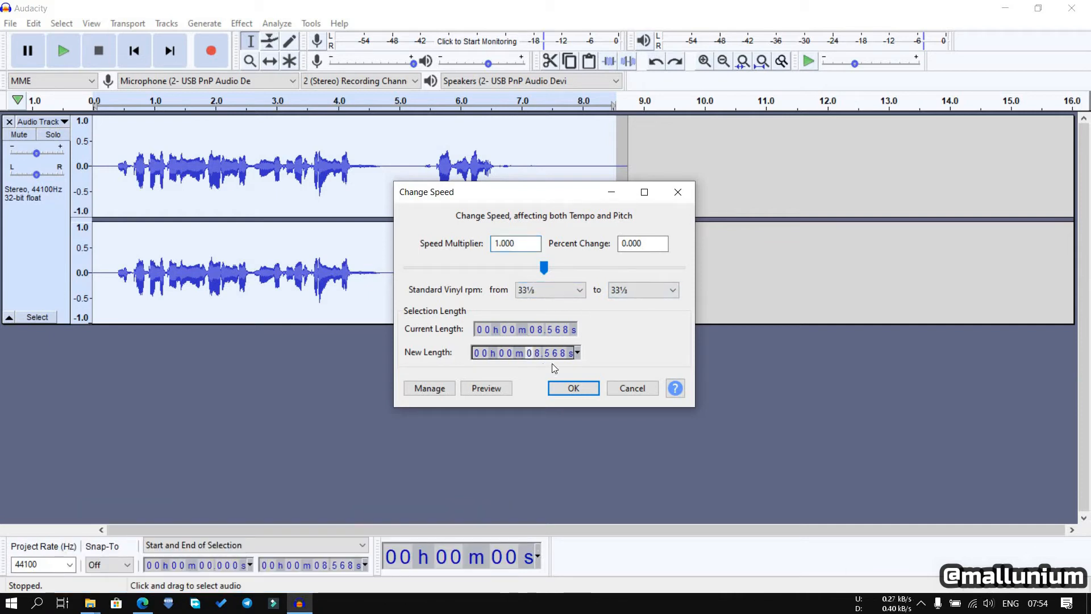
pyautogui.click(530, 352)
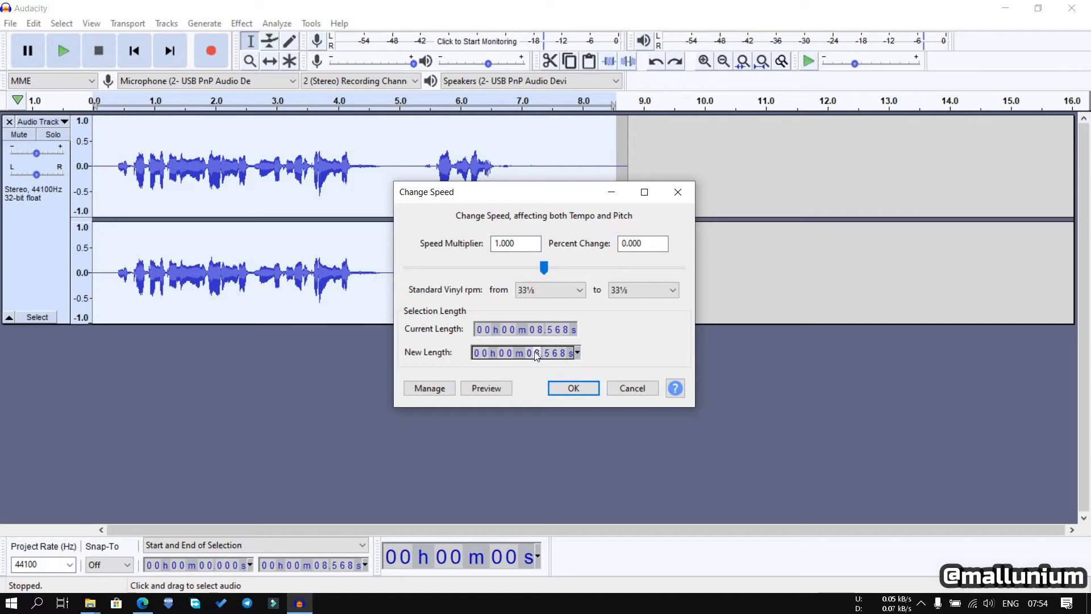
pyautogui.write('1')
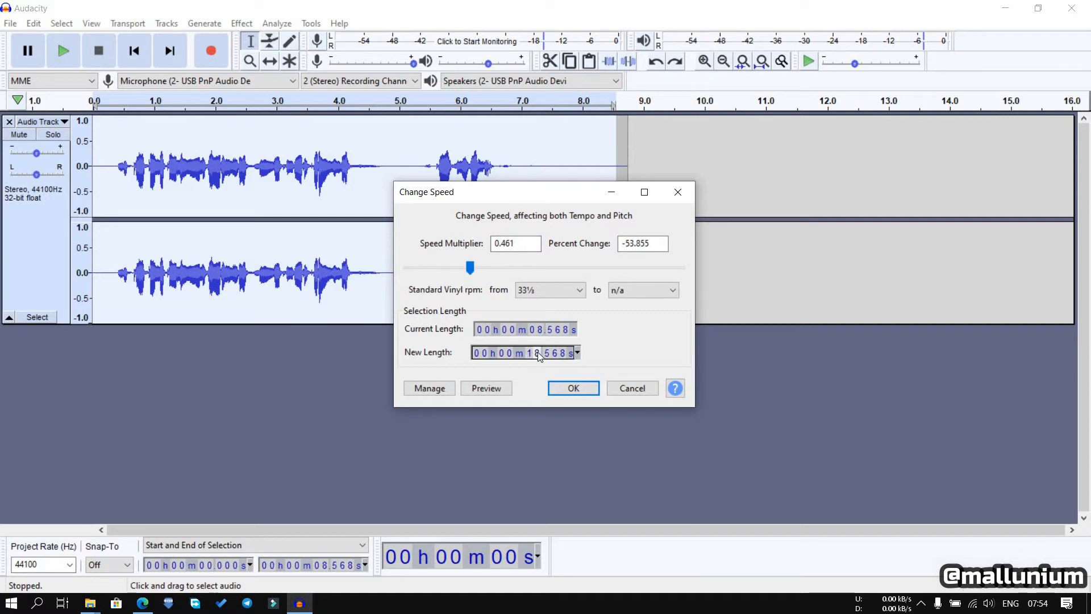
pyautogui.write('0')
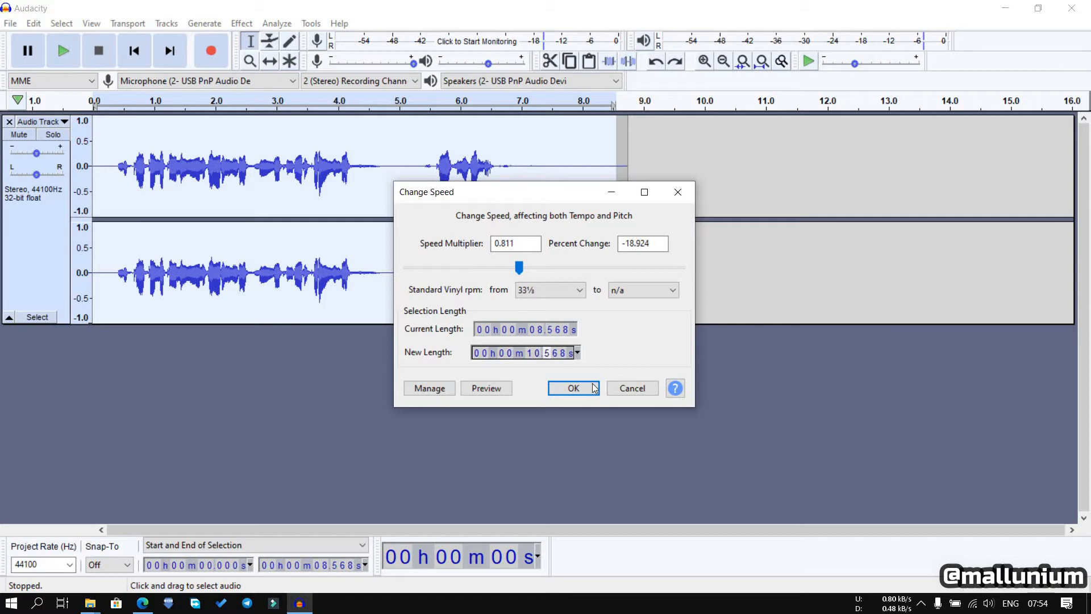
pyautogui.click(496, 388)
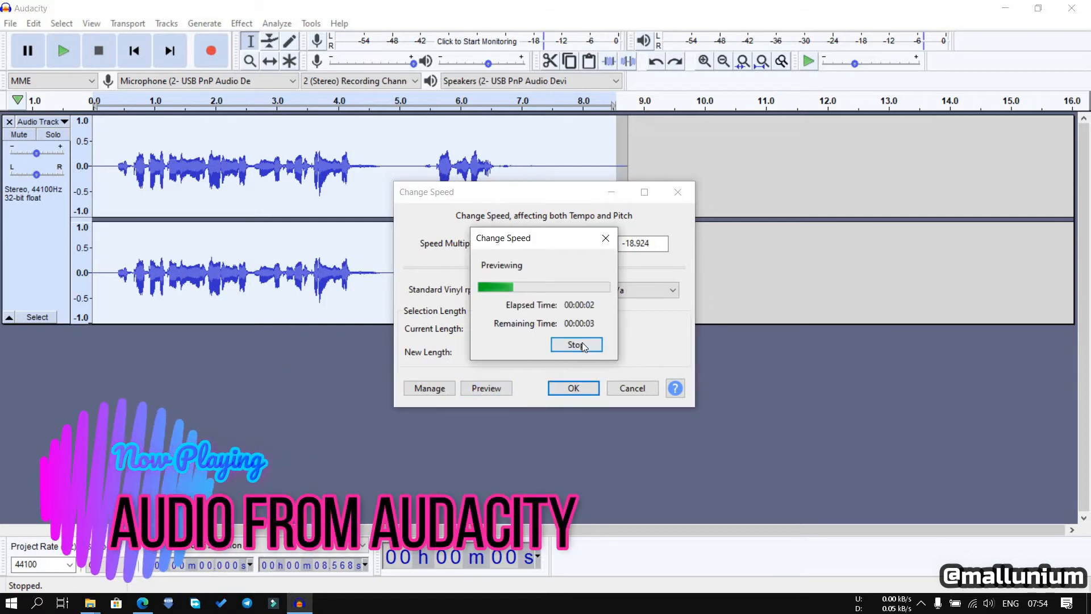
pyautogui.click(565, 345)
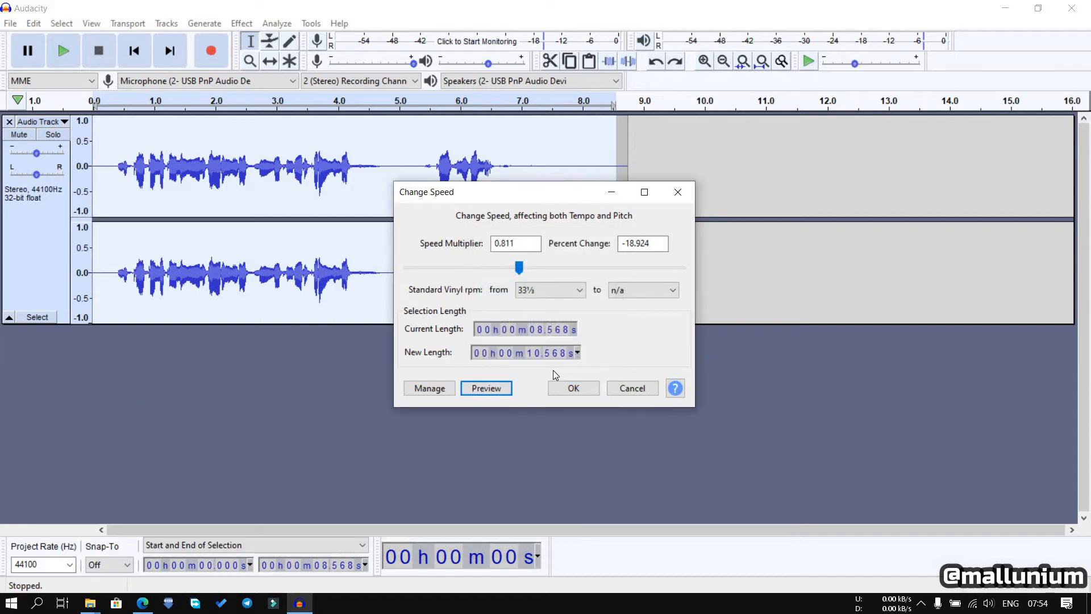
pyautogui.click(571, 388)
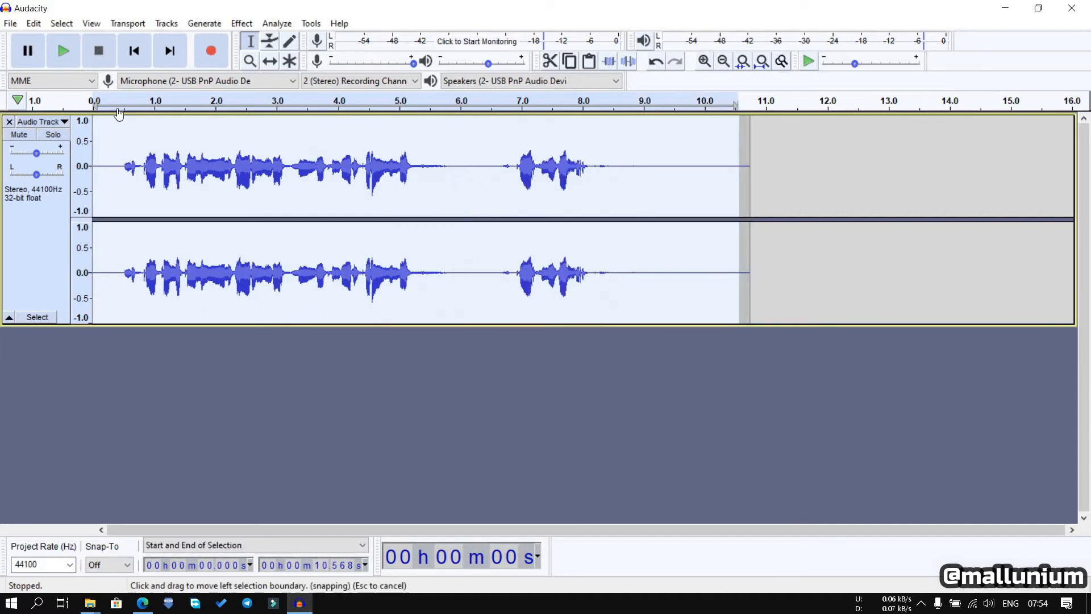
# Step: Play back part of the slowed recording, stop it, and undo the speed change
pyautogui.click(119, 109)
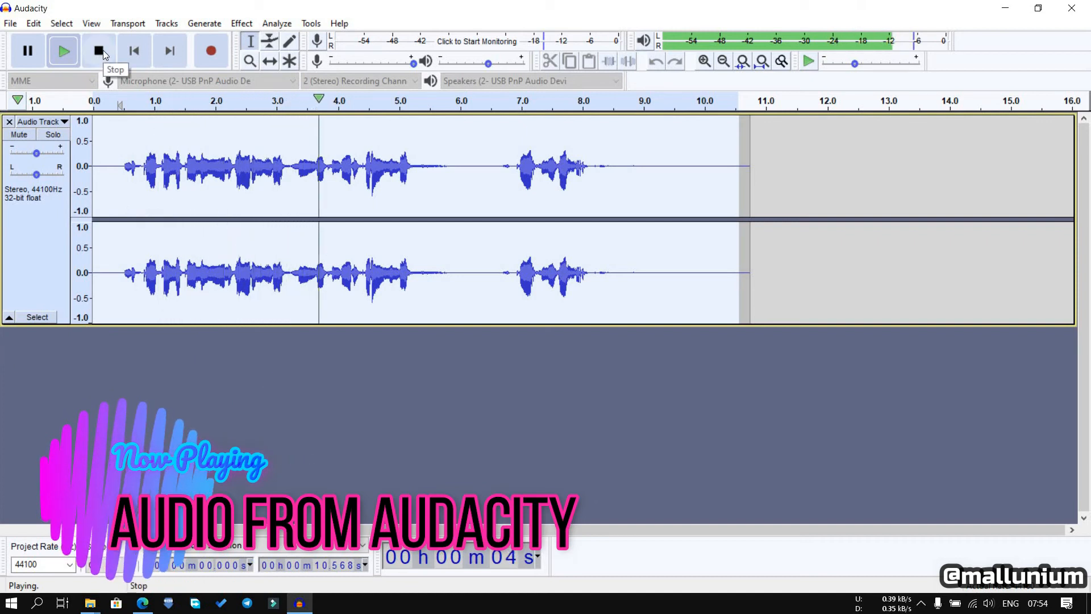
pyautogui.click(99, 51)
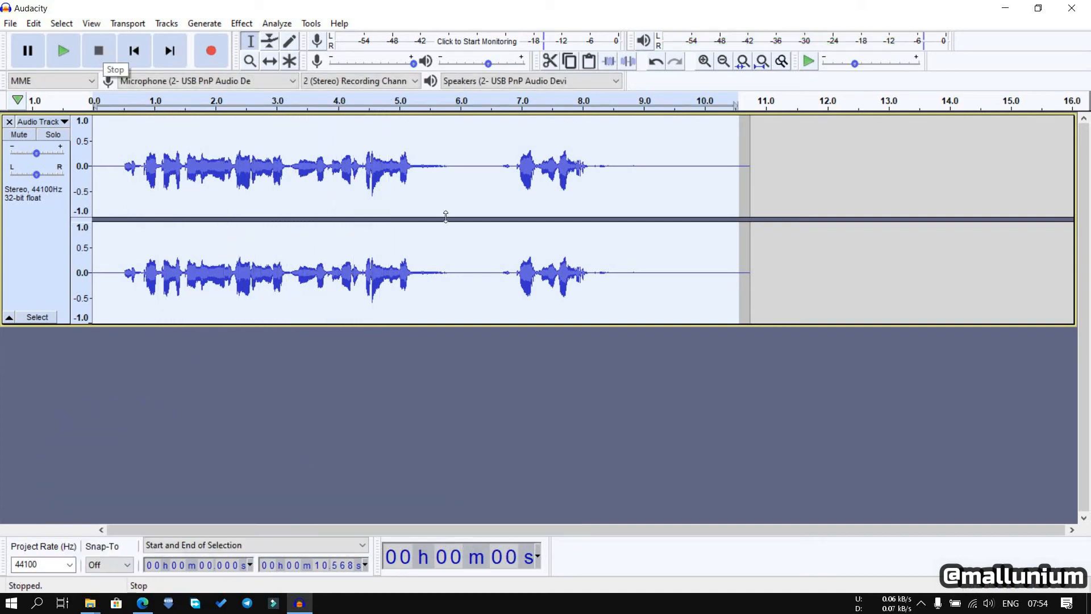
pyautogui.hotkey('ctrl', 'z')
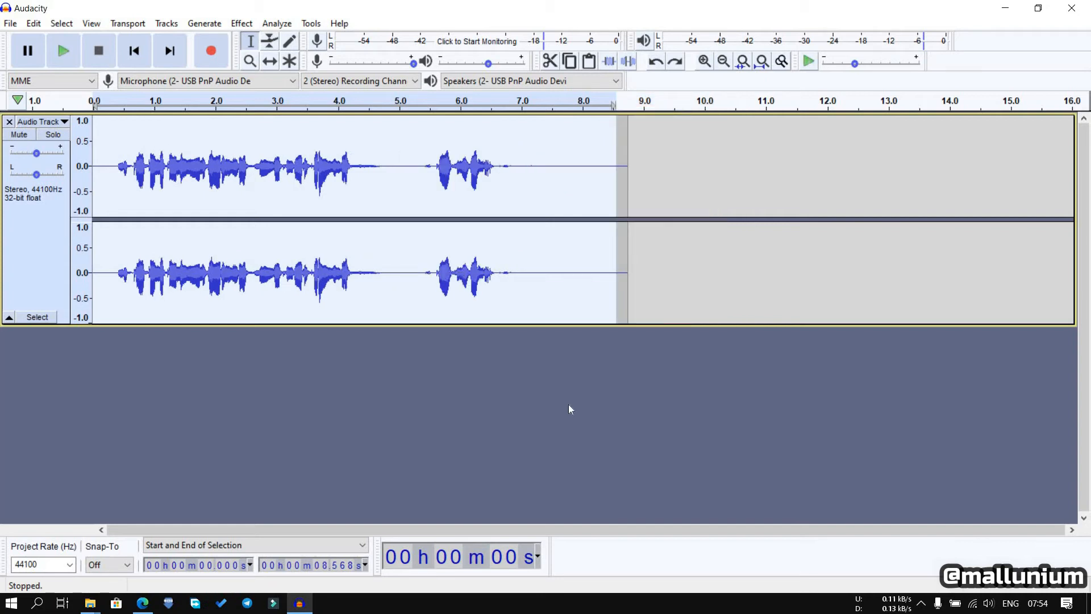
# Step: Capture a noise profile for Noise Reduction from the selected 0 to 8.568 seconds, leaving the noise mode on Reduce
pyautogui.click(281, 23)
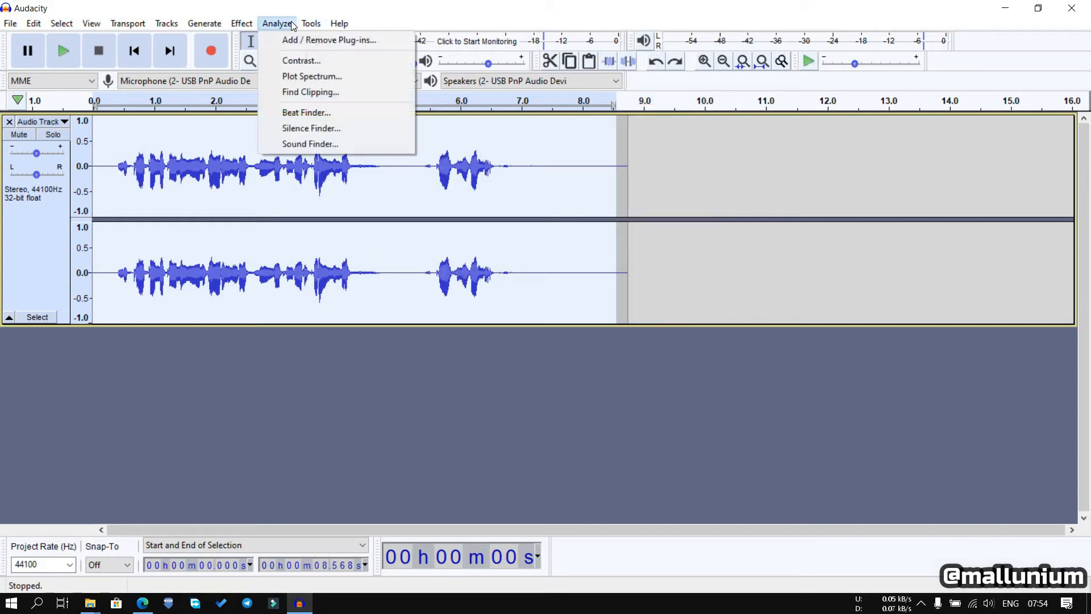
pyautogui.moveTo(236, 25)
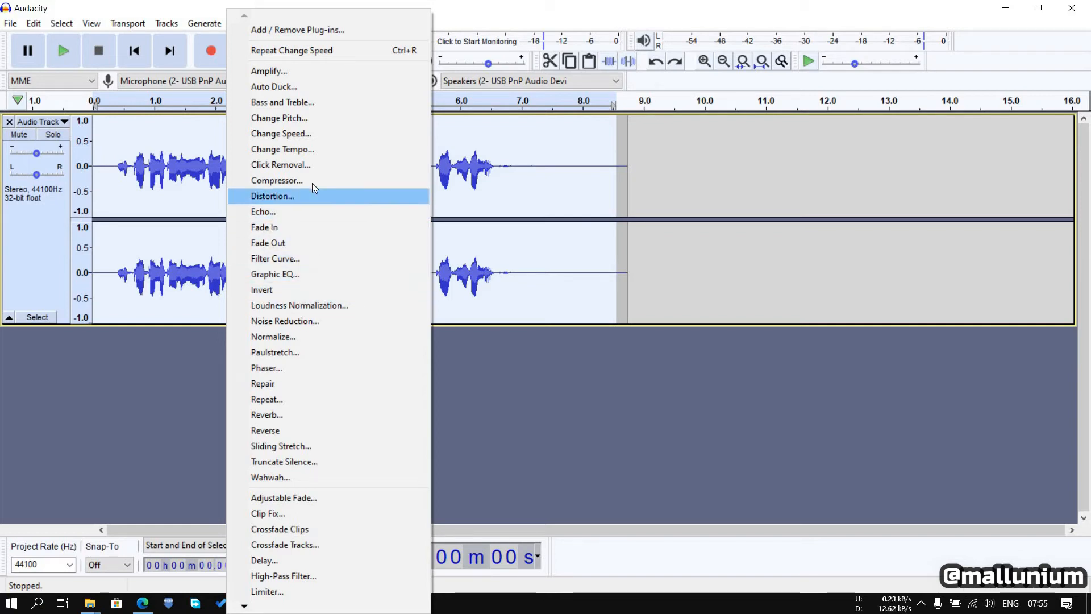
pyautogui.click(299, 322)
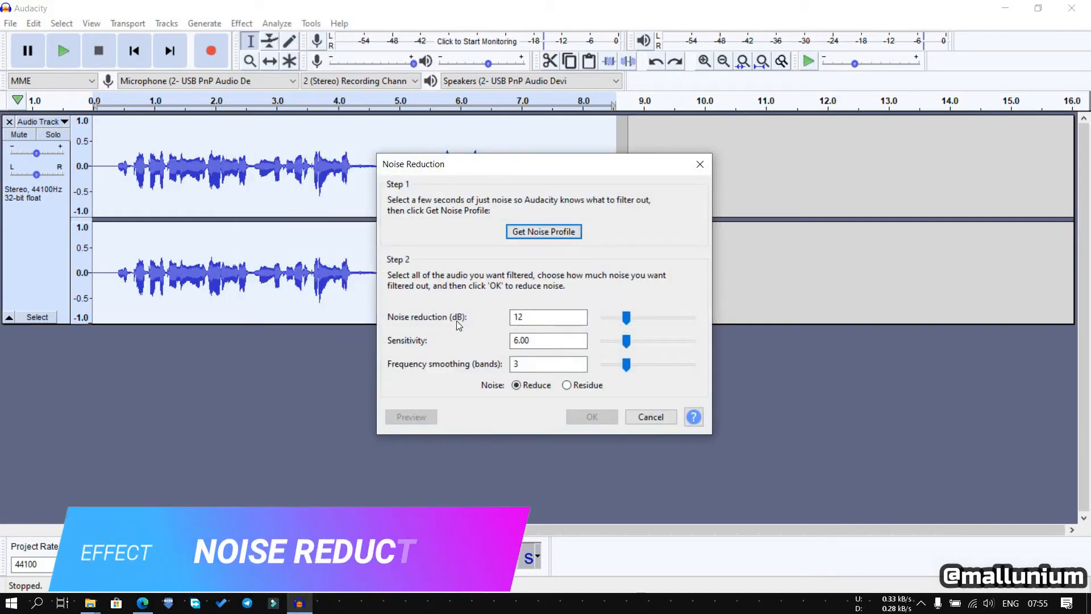
pyautogui.click(573, 384)
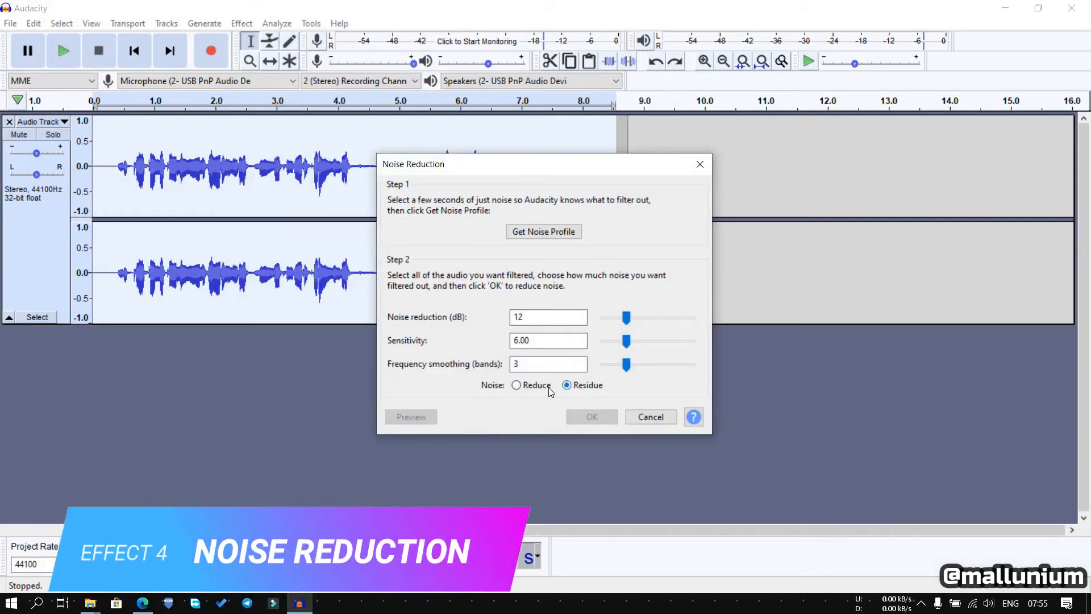
pyautogui.click(517, 384)
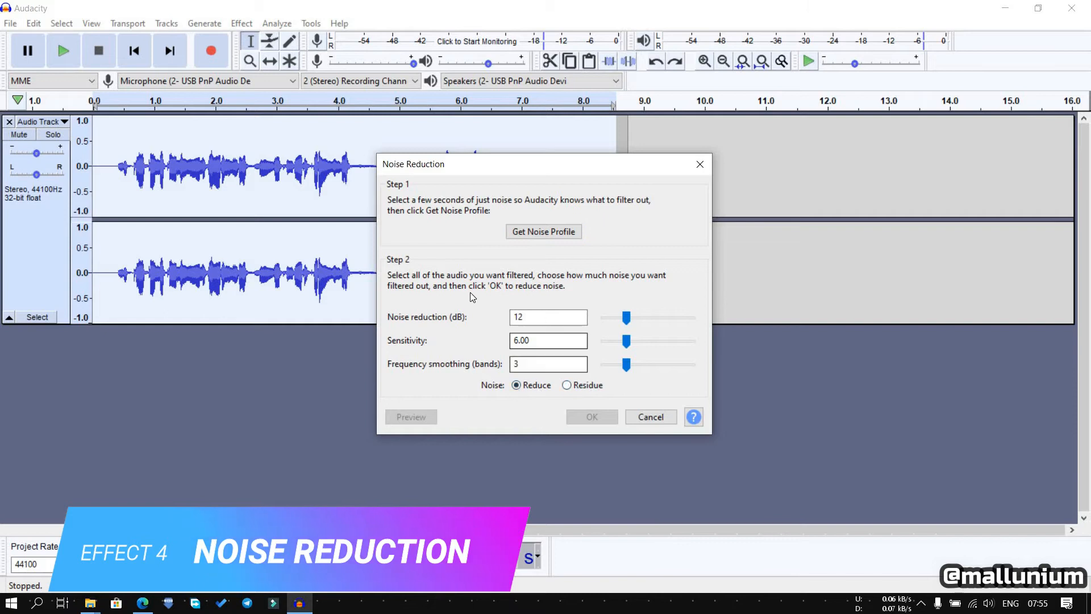
pyautogui.click(516, 234)
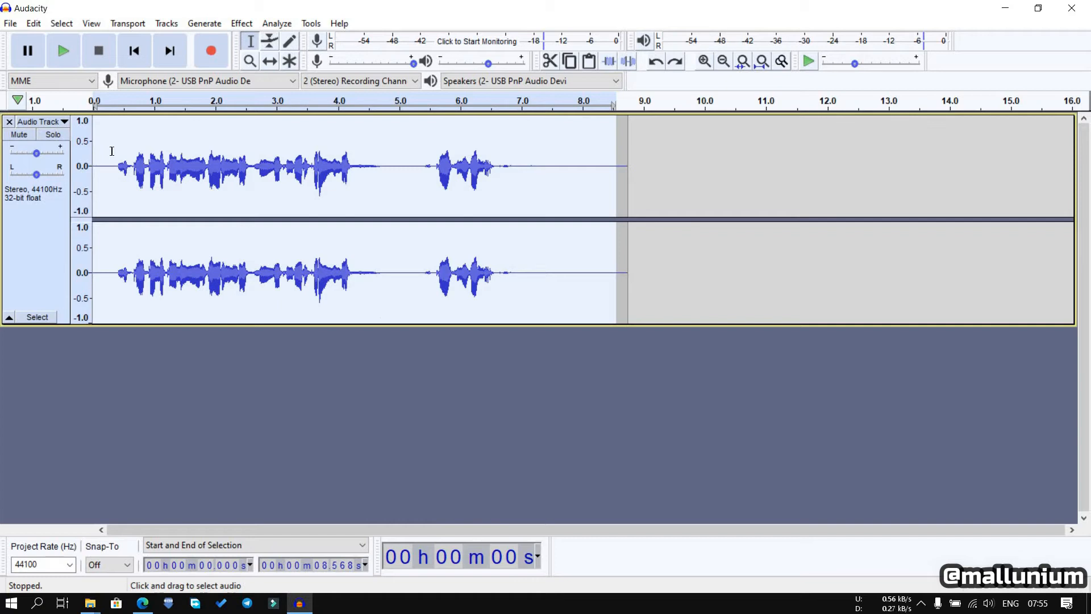
# Step: Select the quiet opening from 0 to about 0.337 seconds and apply Noise Reduction at 12 dB, sensitivity 6.00 and 3 smoothing bands
pyautogui.moveTo(111, 150); pyautogui.dragTo(92, 153)
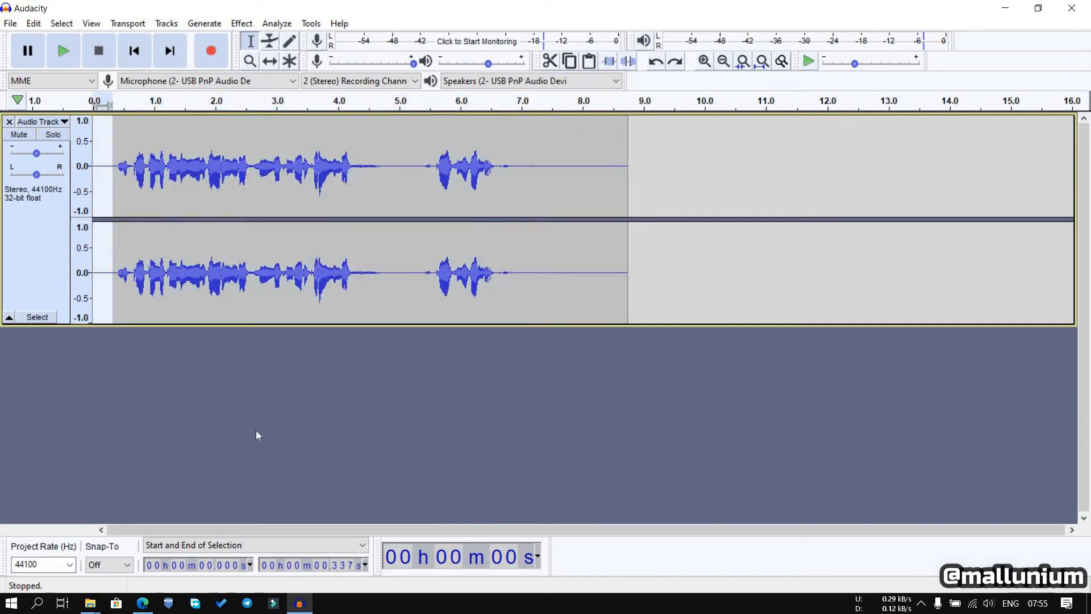
pyautogui.click(270, 24)
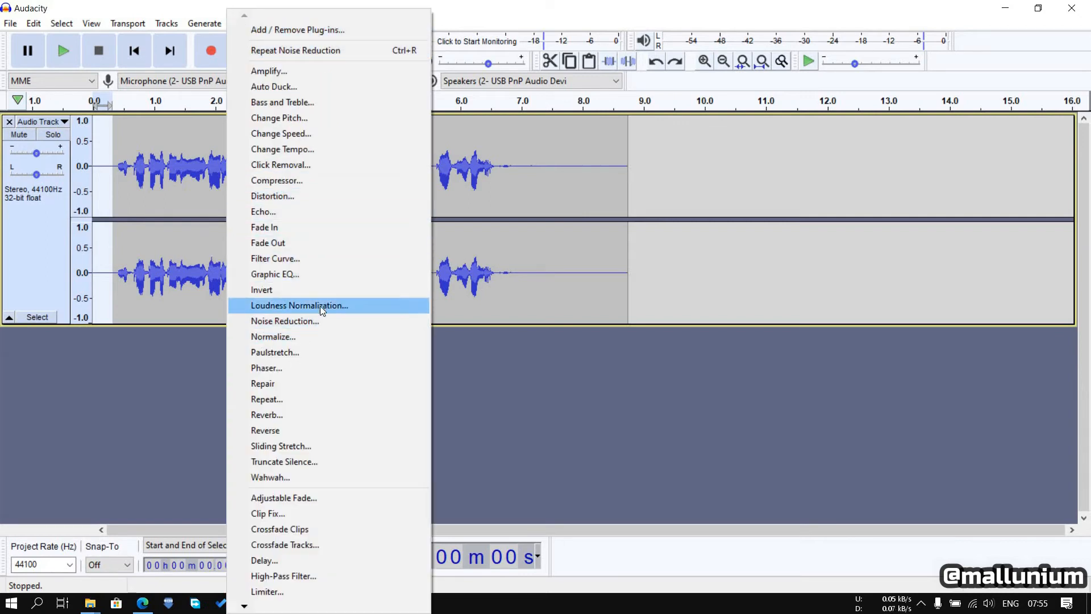
pyautogui.click(312, 320)
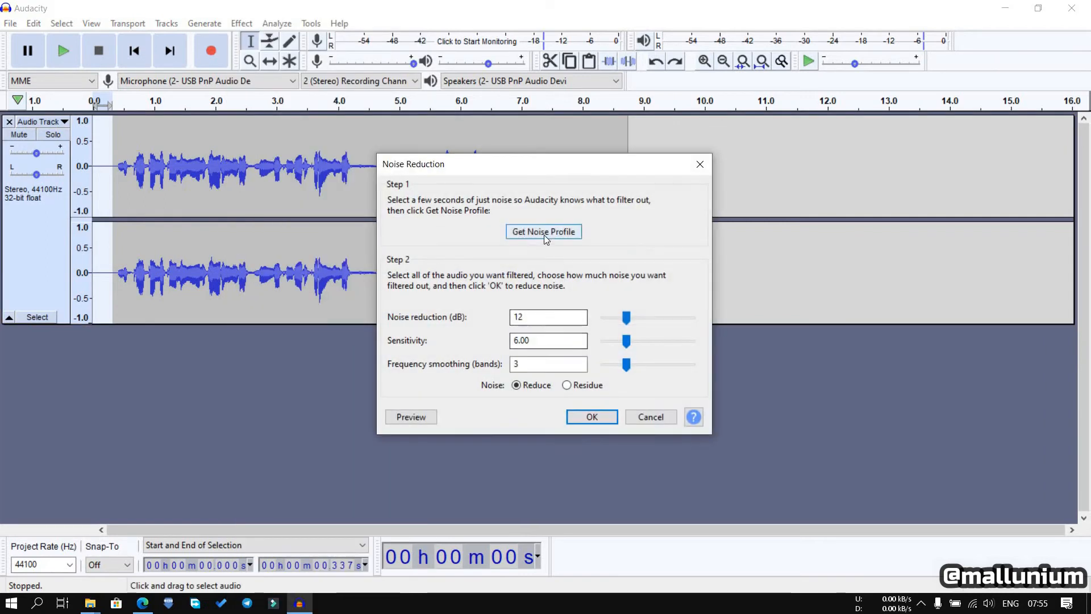
pyautogui.click(581, 416)
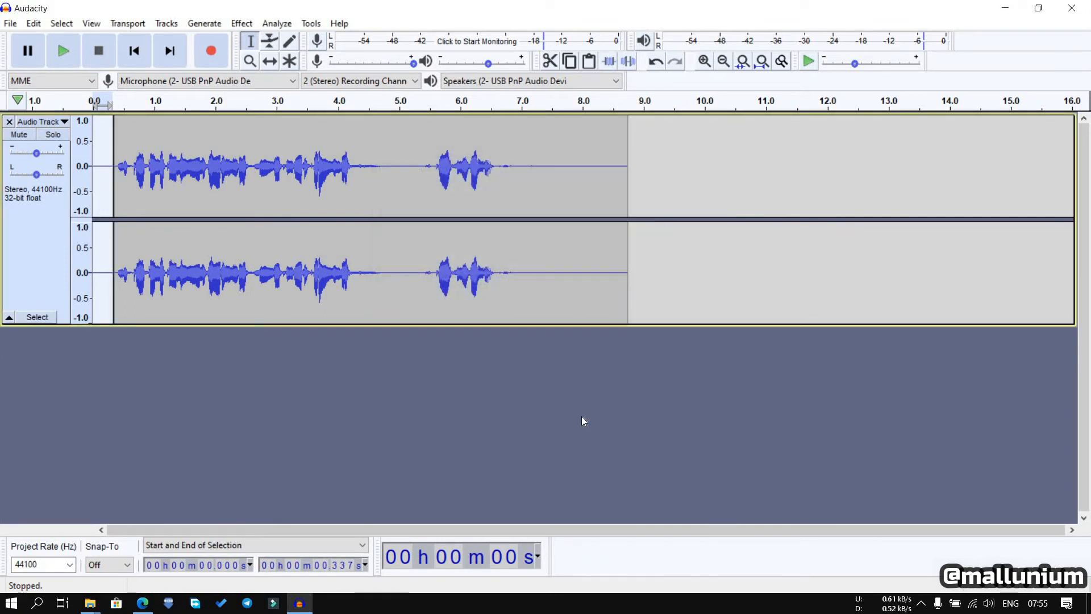
# Step: Select the entire recording and preview Noise Reduction at 12 dB on it, closing the effect without applying it
pyautogui.click(117, 120)
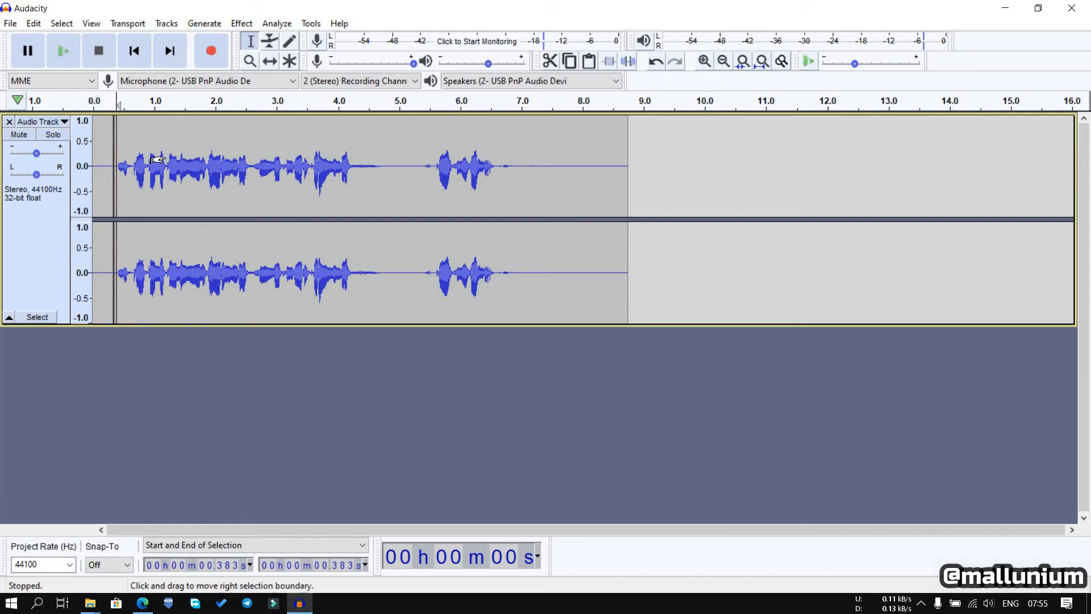
pyautogui.hotkey('ctrl', 'a')
pyautogui.click(276, 25)
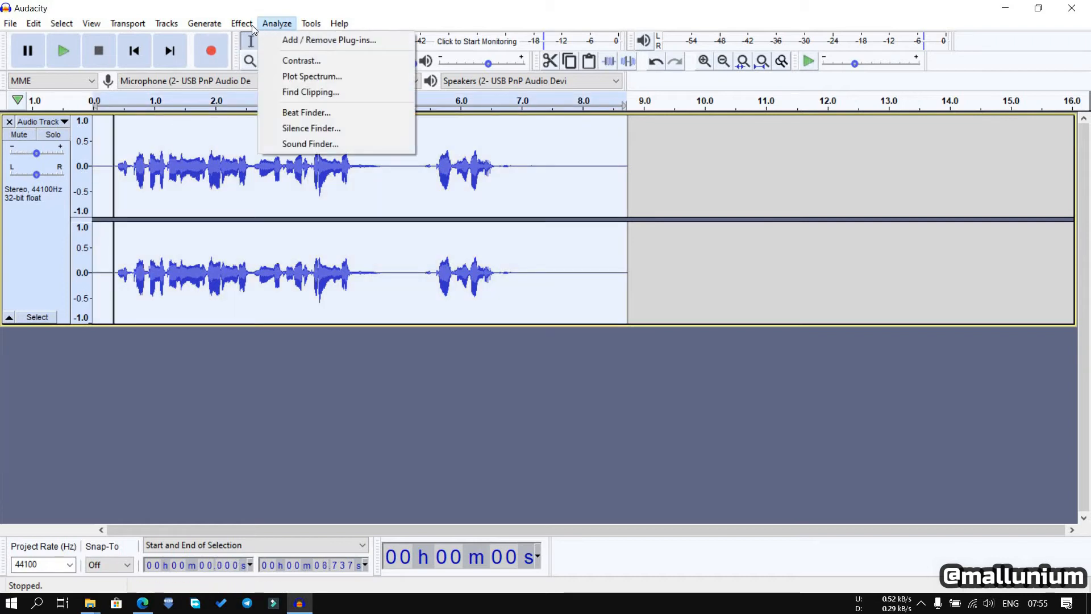
pyautogui.moveTo(252, 25)
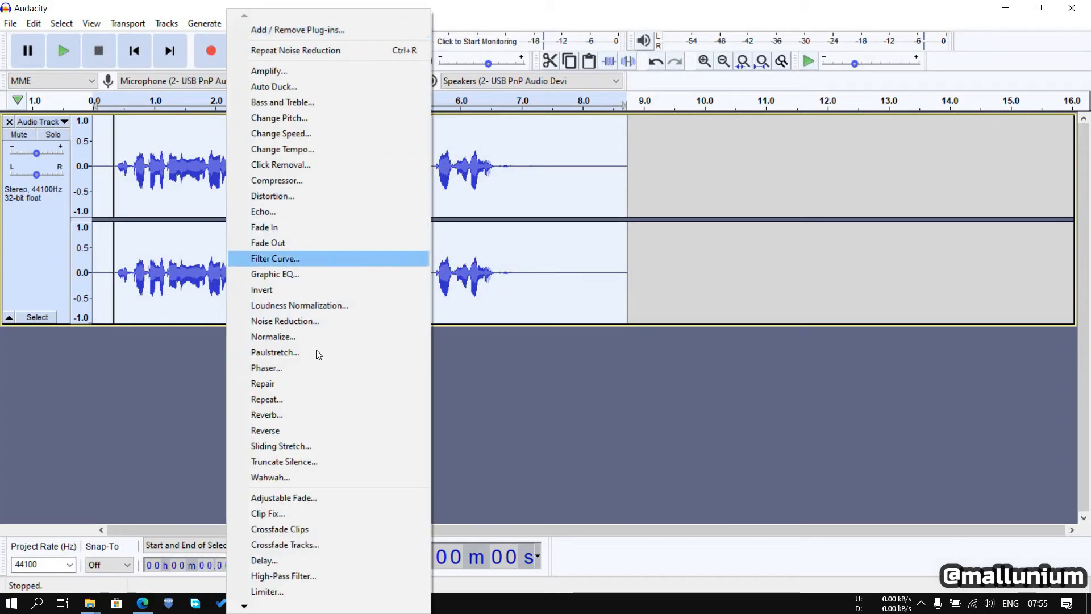
pyautogui.click(299, 320)
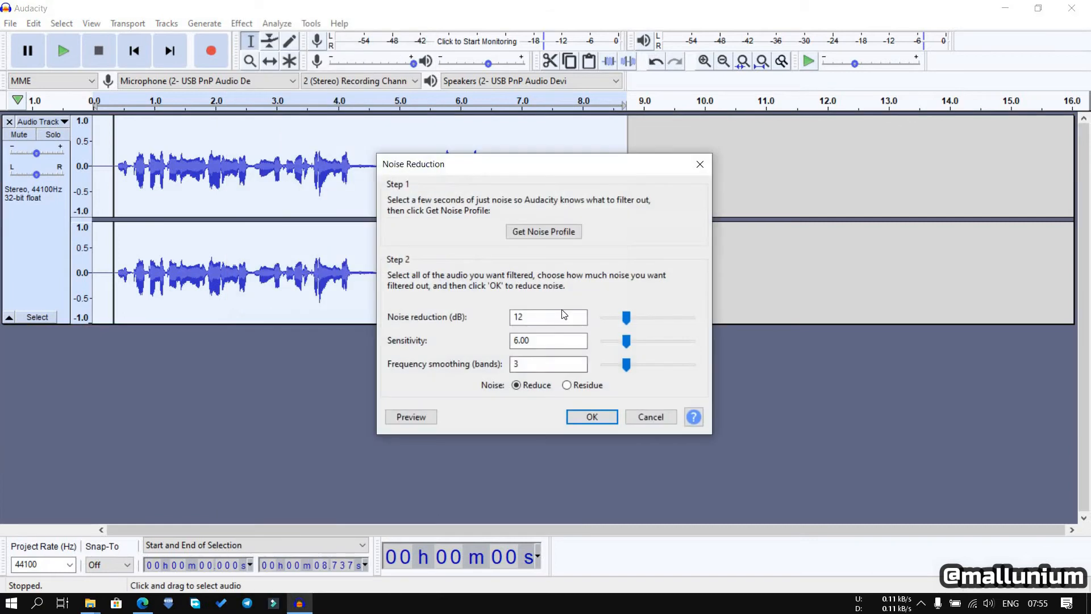
pyautogui.click(411, 417)
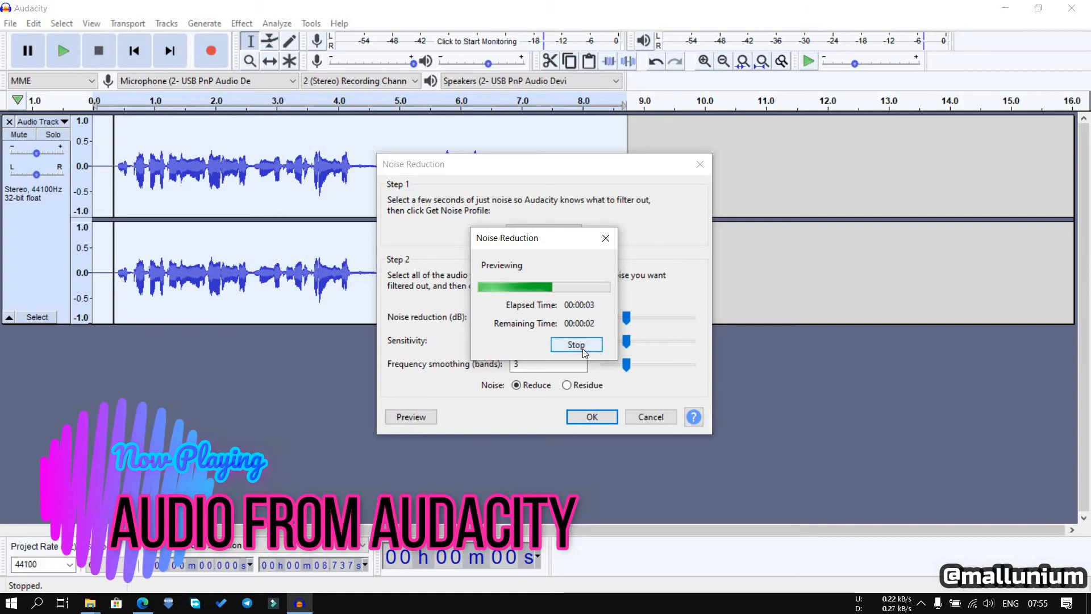
pyautogui.click(659, 417)
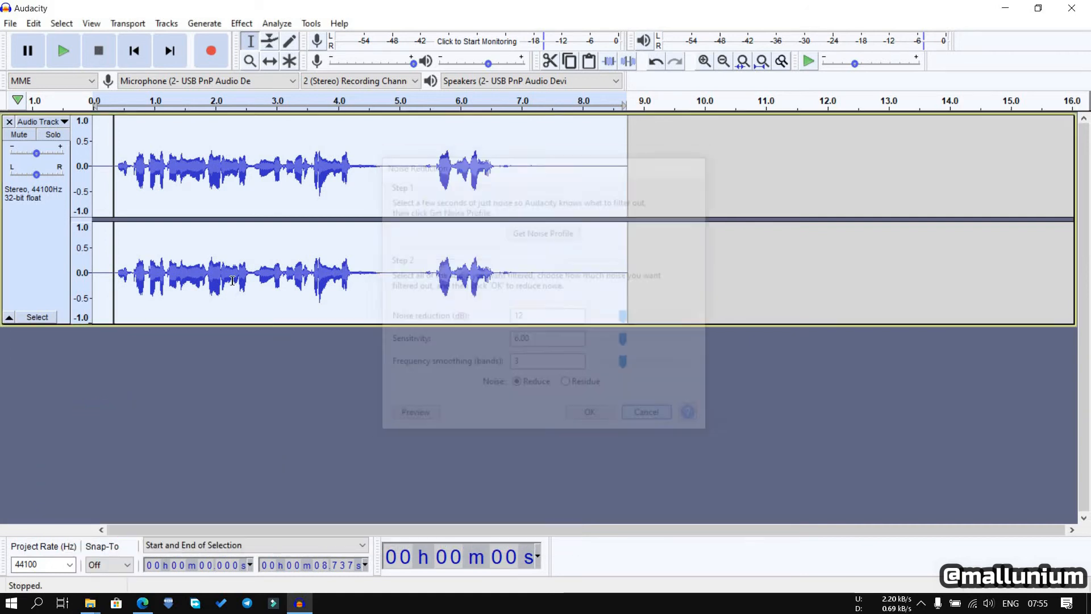
# Step: Deselect the audio track, play the recording from the start, and stop the playback
pyautogui.click(293, 358)
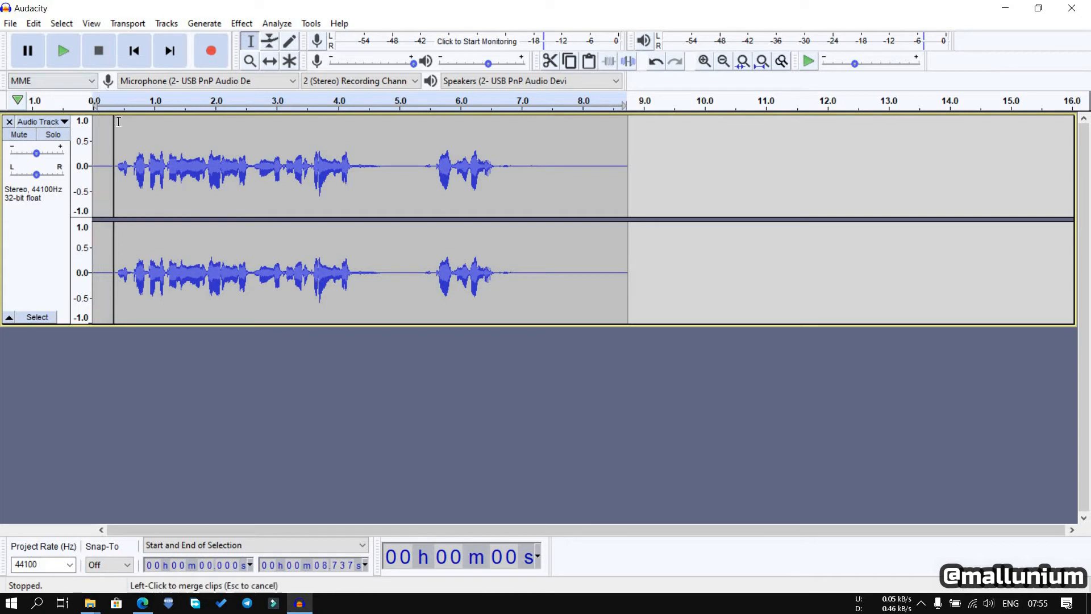
pyautogui.click(94, 98)
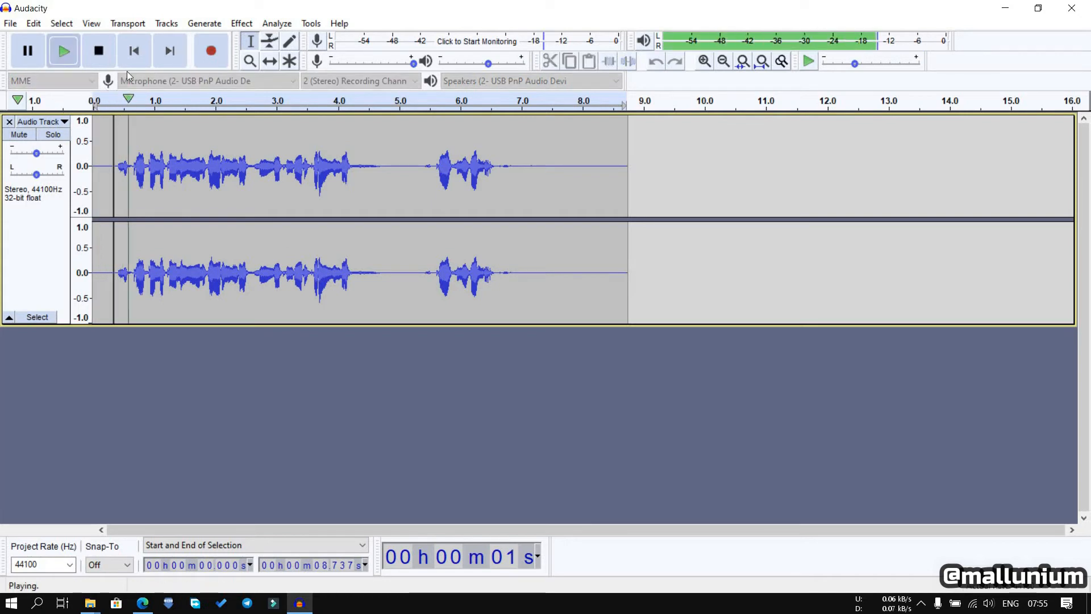
pyautogui.click(111, 49)
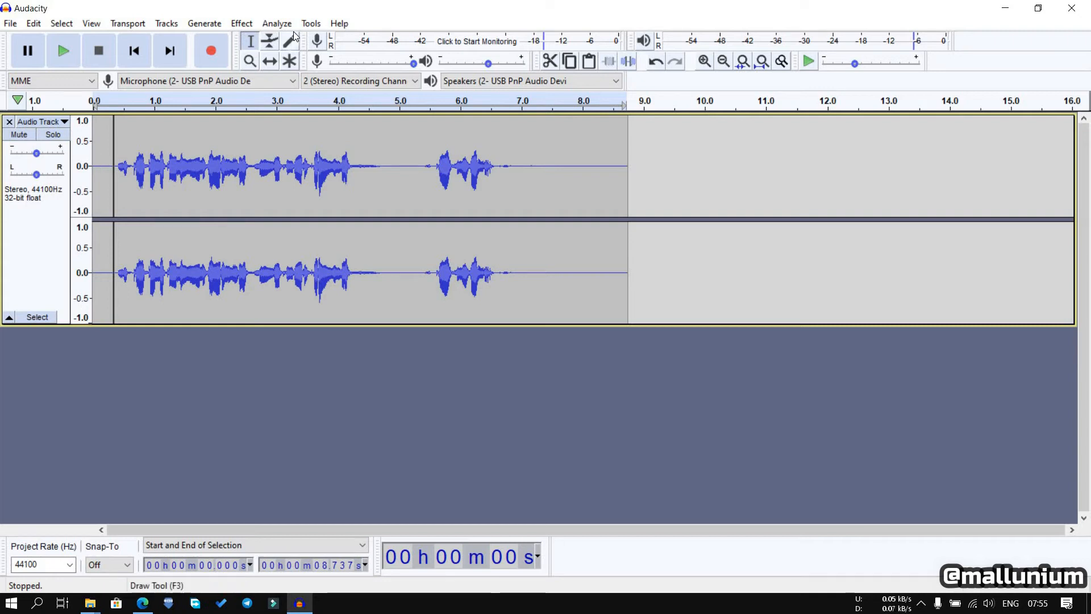
pyautogui.click(310, 24)
pyautogui.moveTo(289, 22)
pyautogui.moveTo(242, 23)
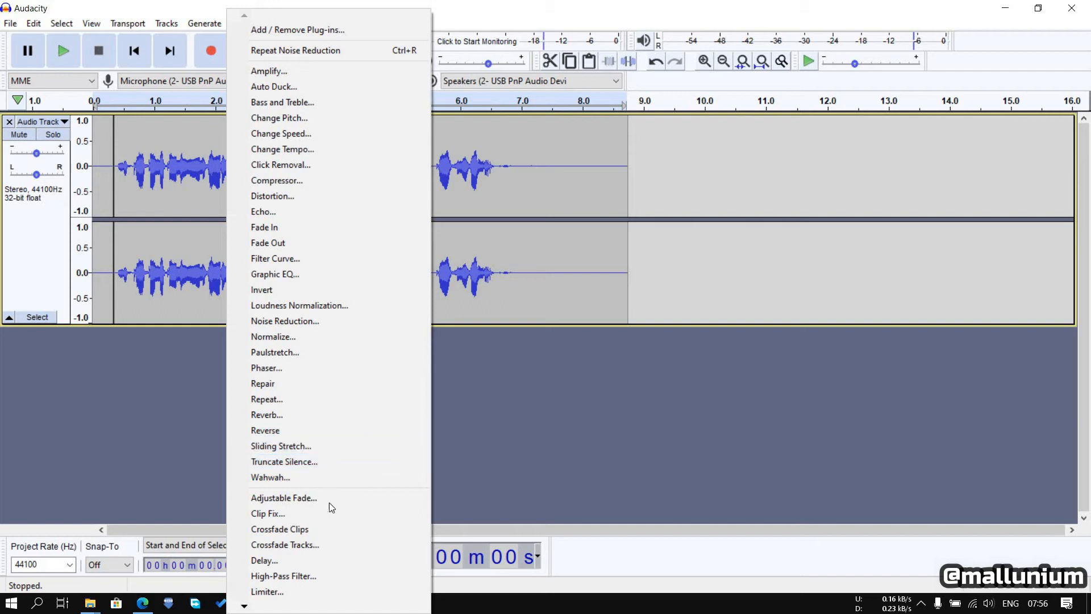
pyautogui.click(323, 464)
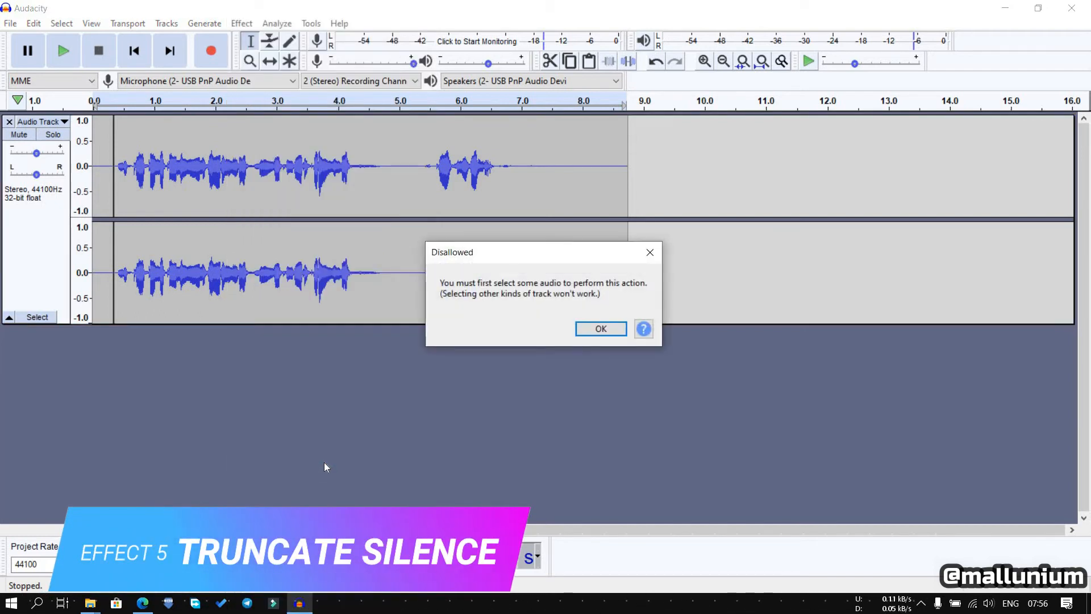
pyautogui.click(595, 323)
# Step: Select the whole clip, then preview and apply Truncate Silence with a -20 dB threshold, 0.5 s duration and truncation to 0.5 s
pyautogui.doubleClick(286, 133)
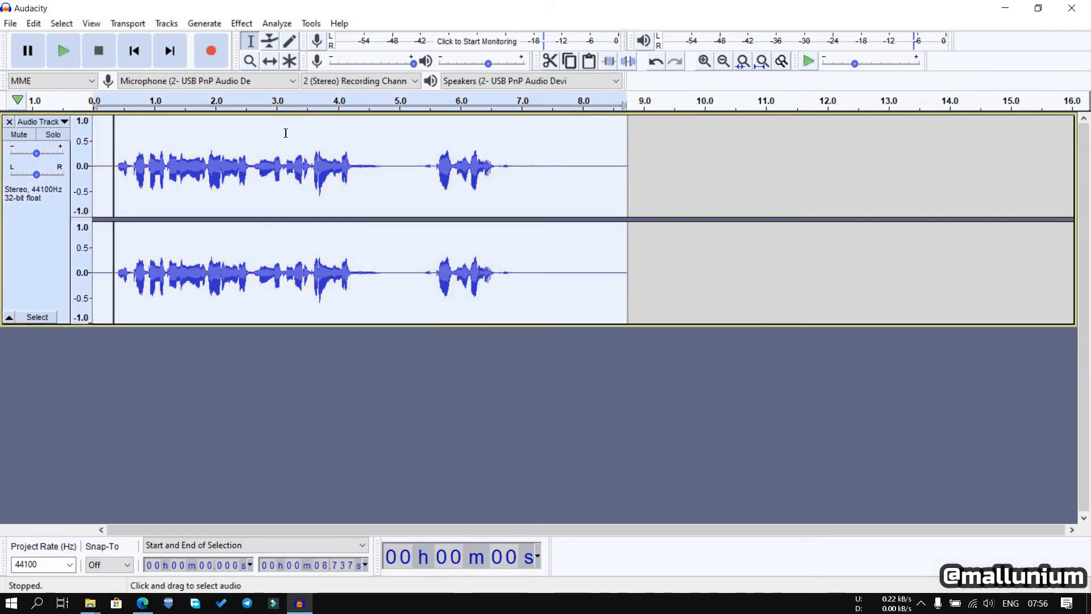
pyautogui.click(274, 22)
pyautogui.moveTo(242, 24)
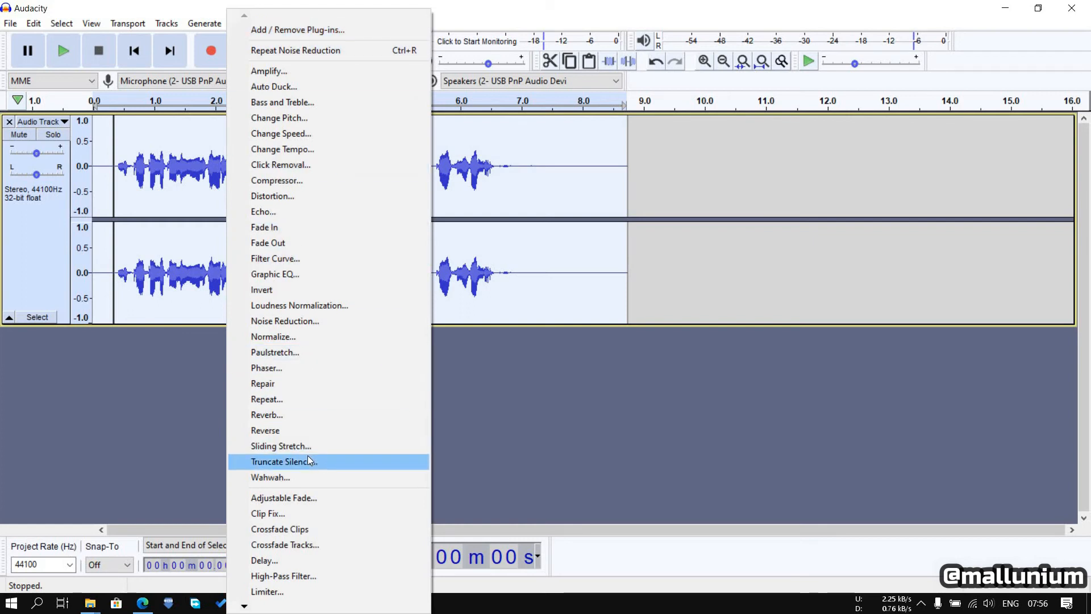
pyautogui.click(283, 461)
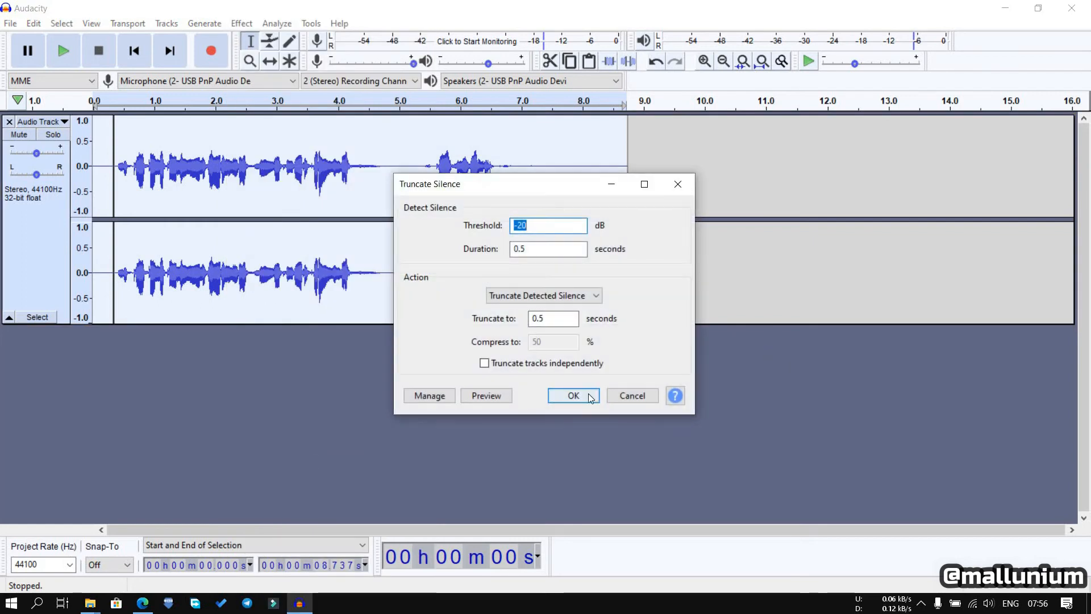
pyautogui.click(476, 398)
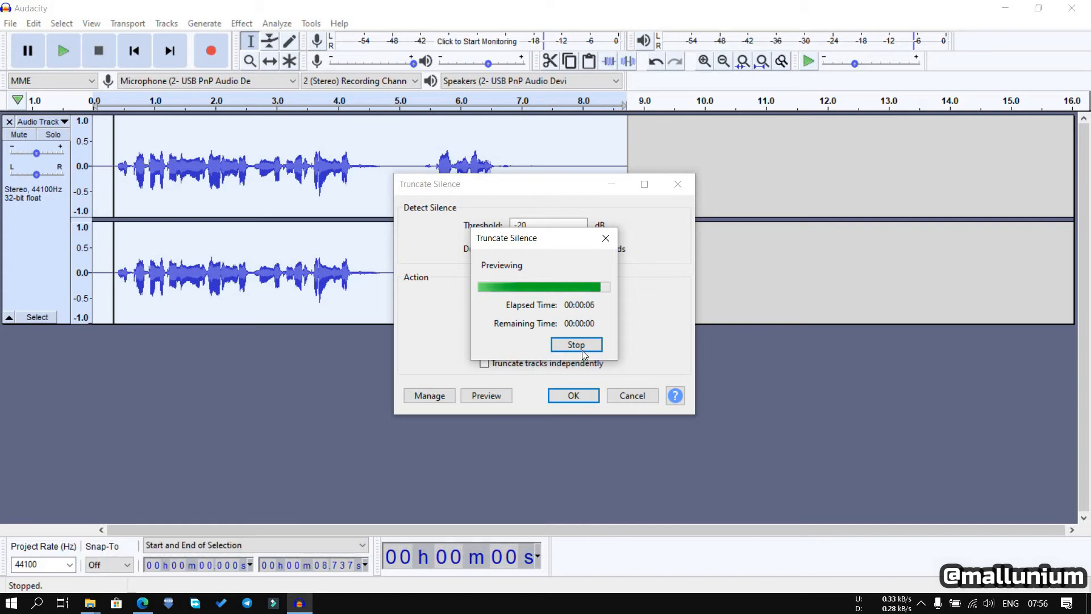
pyautogui.click(573, 395)
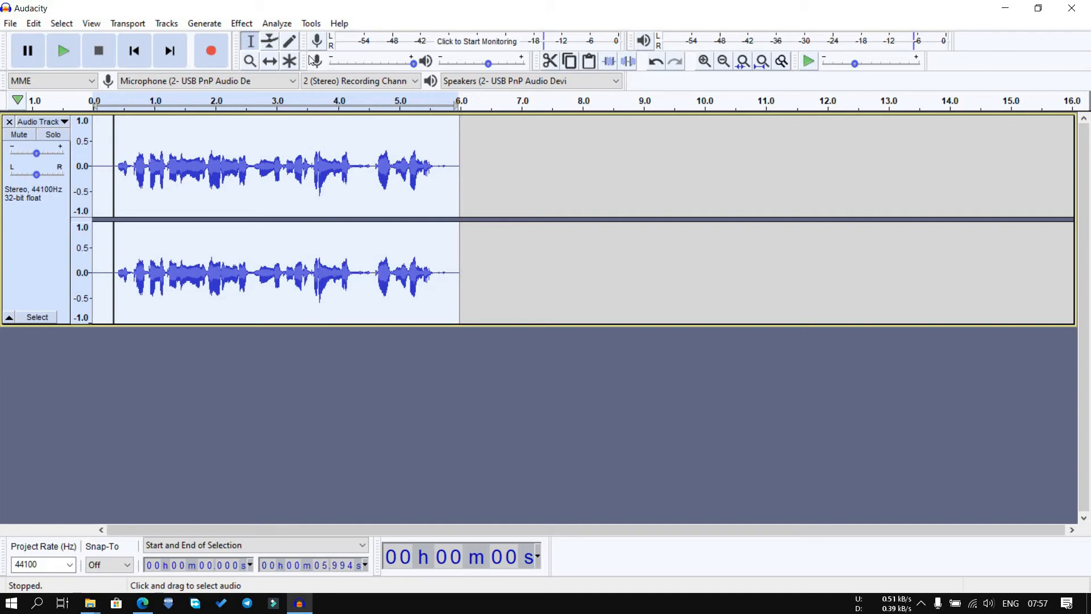
# Step: Normalize the selected clip to a -1.0 dB peak amplitude with DC offset removal, and play the result
pyautogui.click(311, 24)
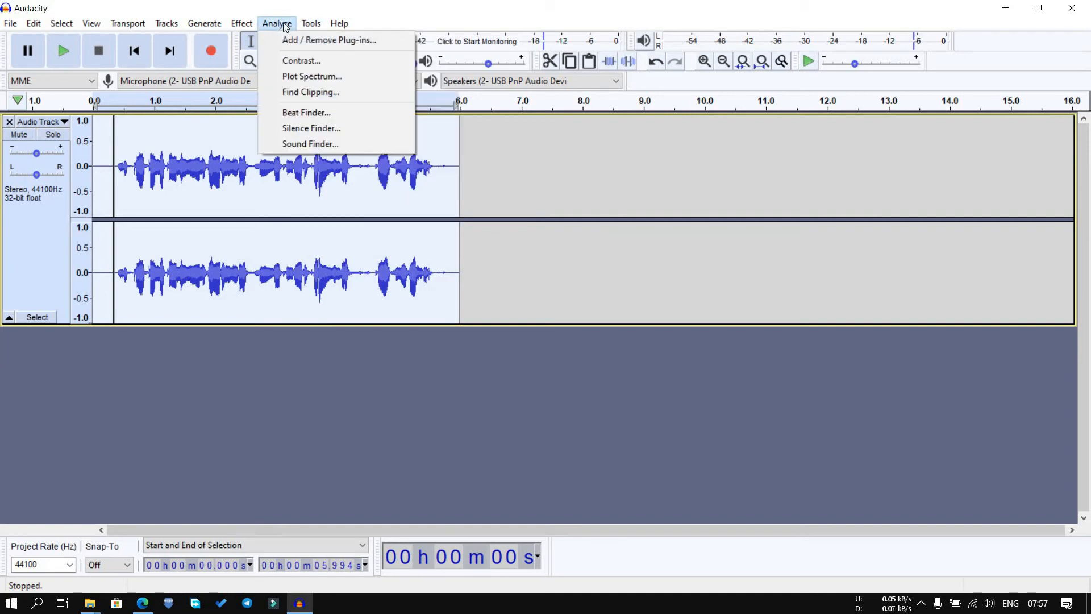
pyautogui.moveTo(245, 24)
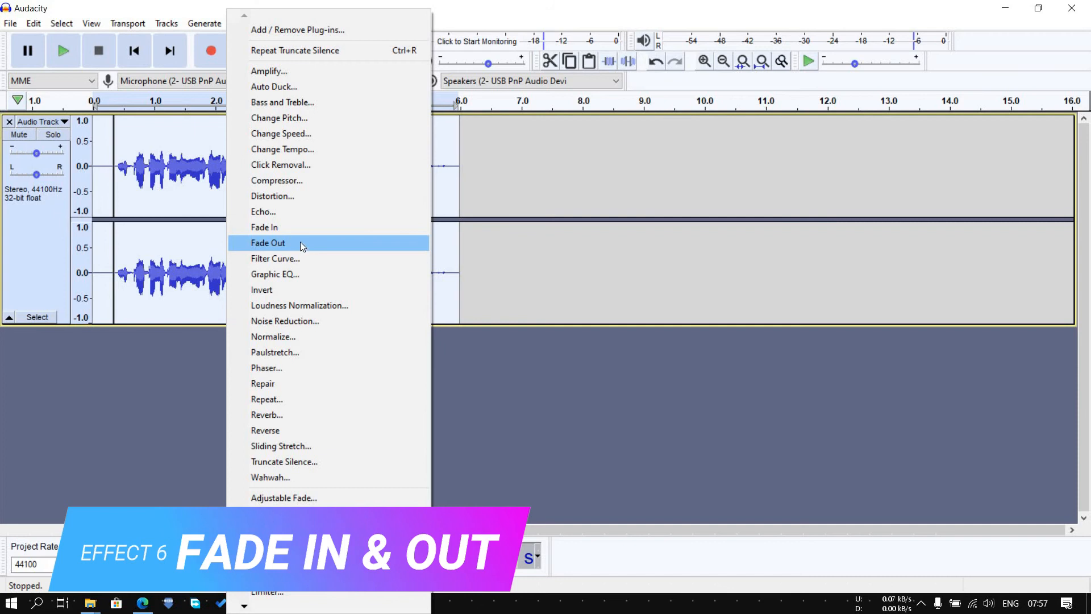
pyautogui.click(310, 337)
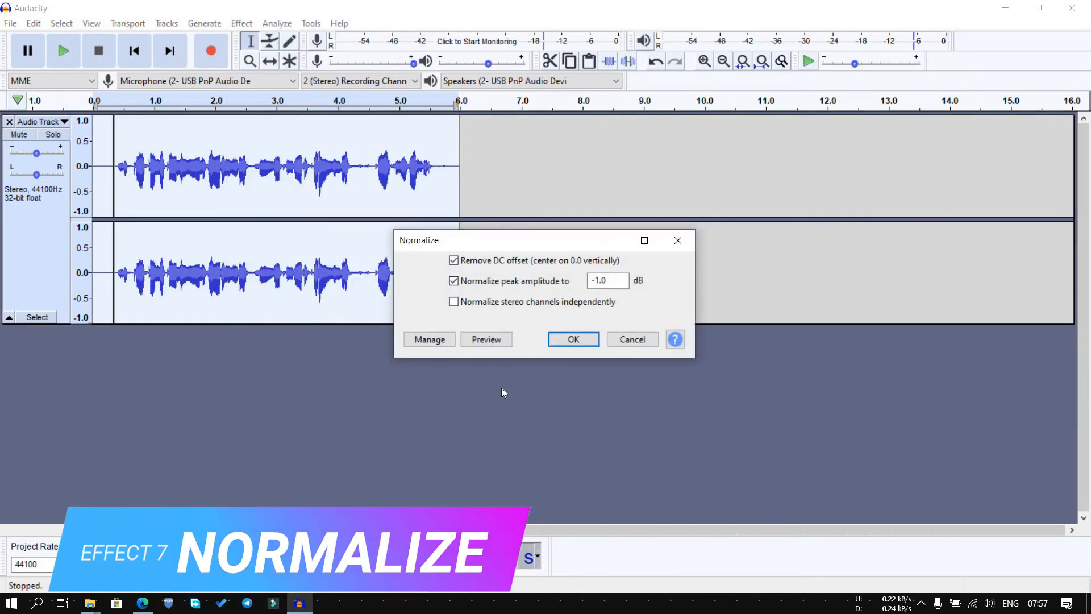
pyautogui.click(587, 342)
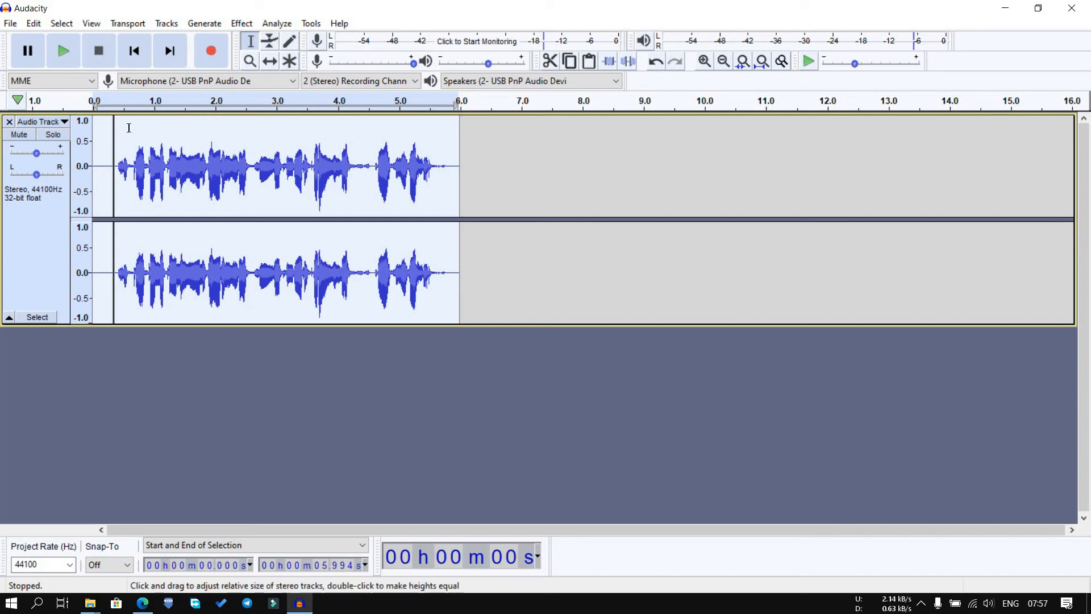
pyautogui.click(76, 63)
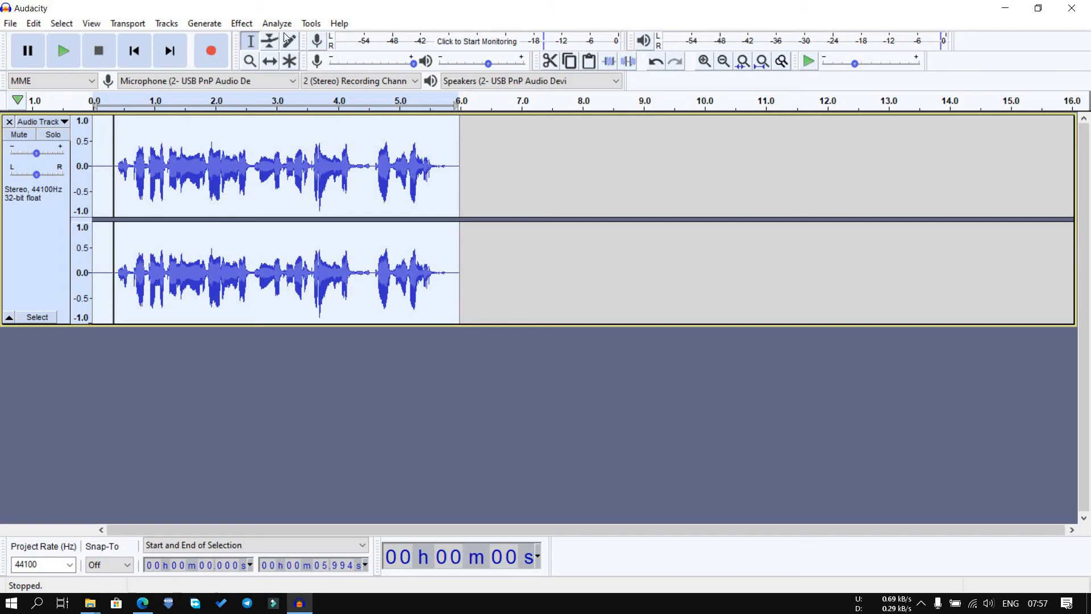
# Step: Look through the list of available effects without applying one, and deselect the audio track
pyautogui.click(267, 23)
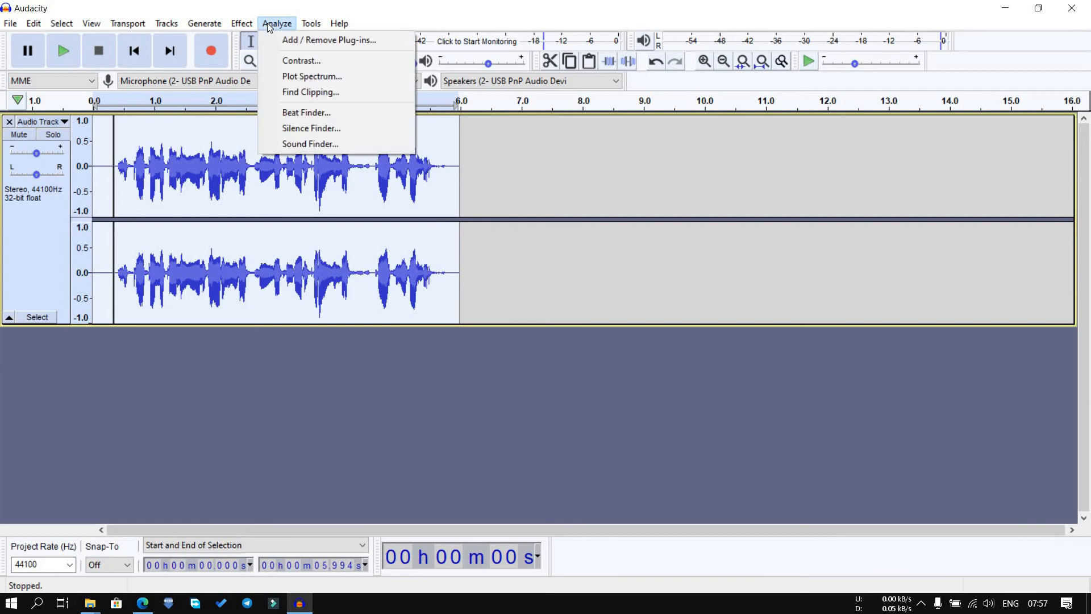
pyautogui.moveTo(242, 23)
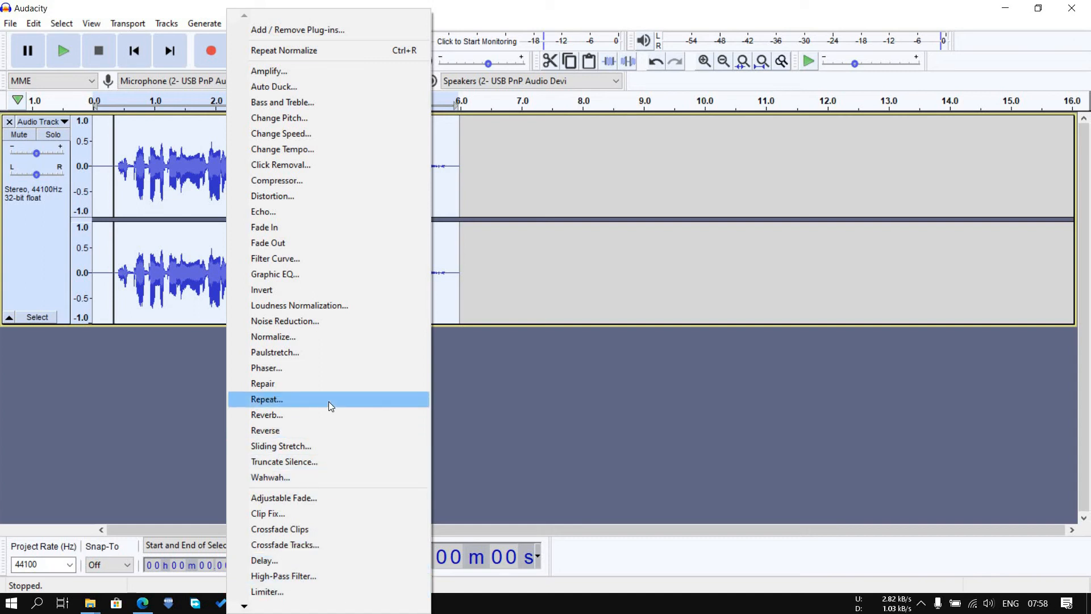
pyautogui.click(576, 411)
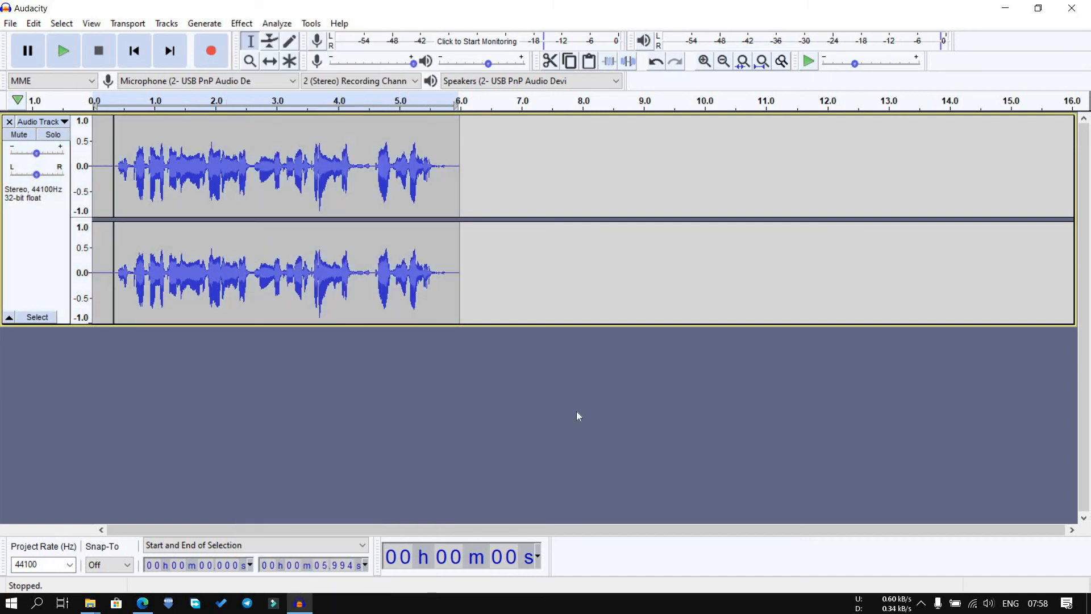